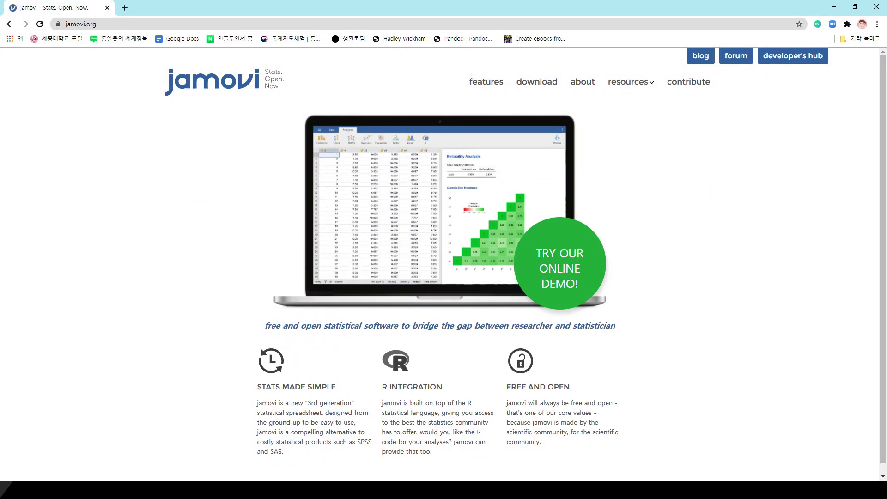
Open the jamovi library page and look through the module list for the Cluster Analysis module.
mouse_move(629, 81)
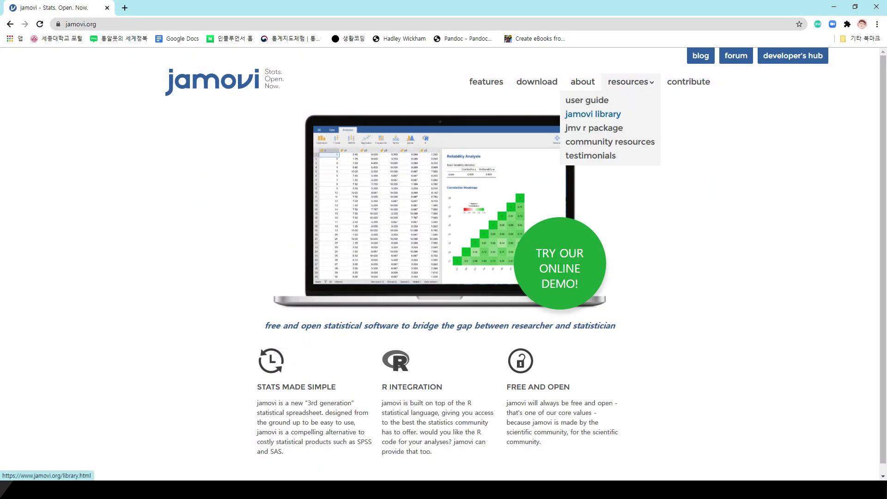
left_click(593, 114)
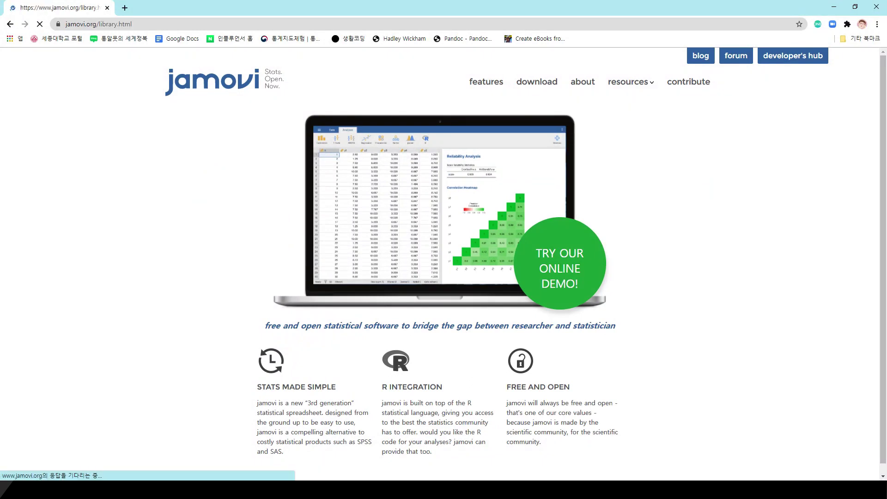
scroll(444, 263, "down", 1)
scroll(444, 264, "down", 10)
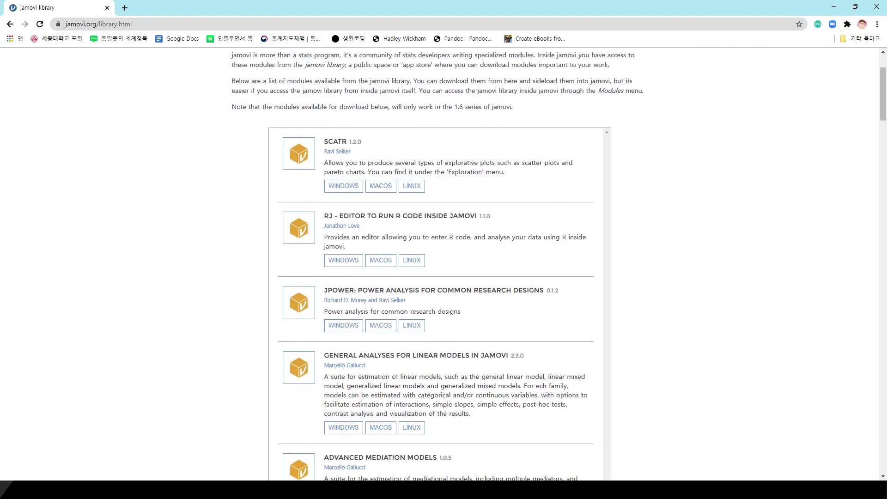
scroll(444, 263, "down", 8)
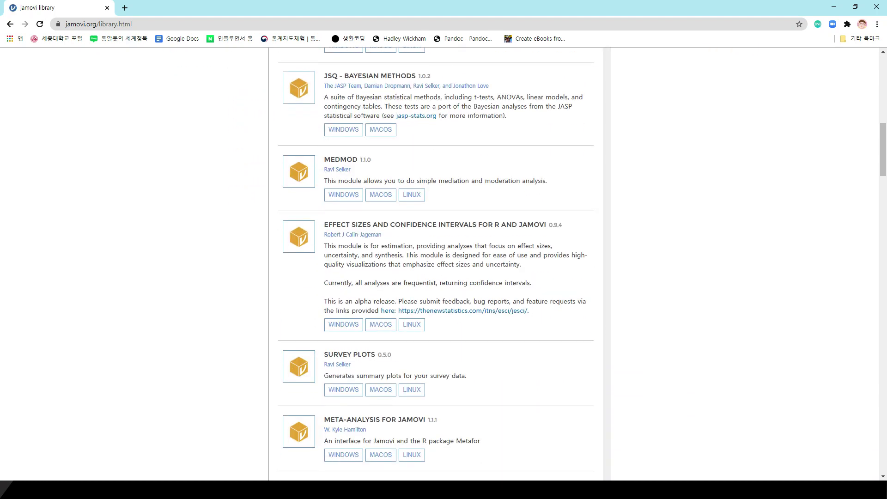
scroll(443, 264, "down", 7)
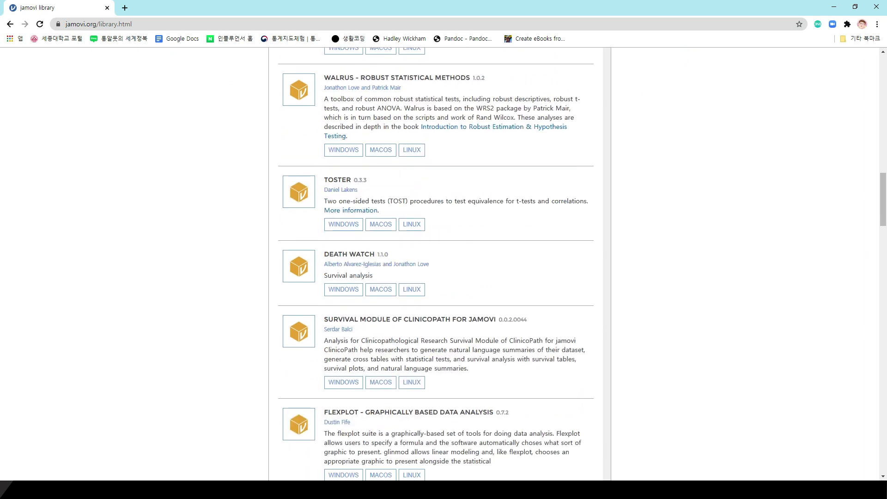
scroll(444, 264, "down", 6)
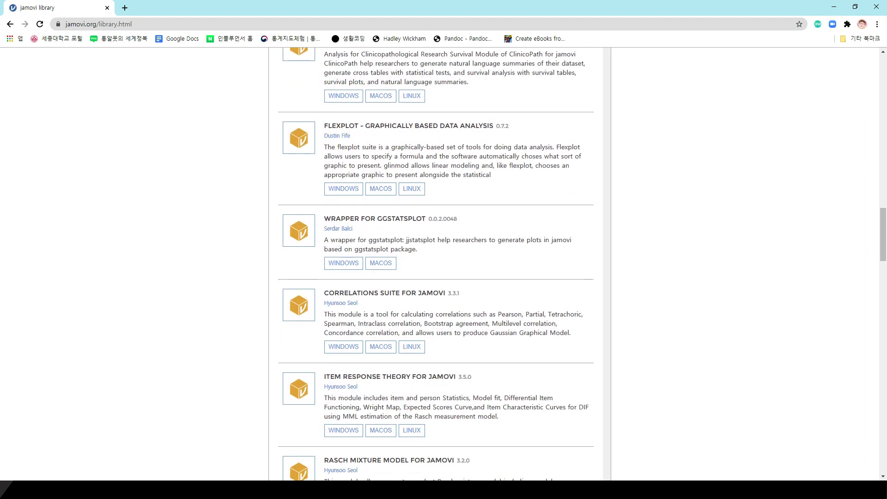
scroll(444, 263, "down", 3)
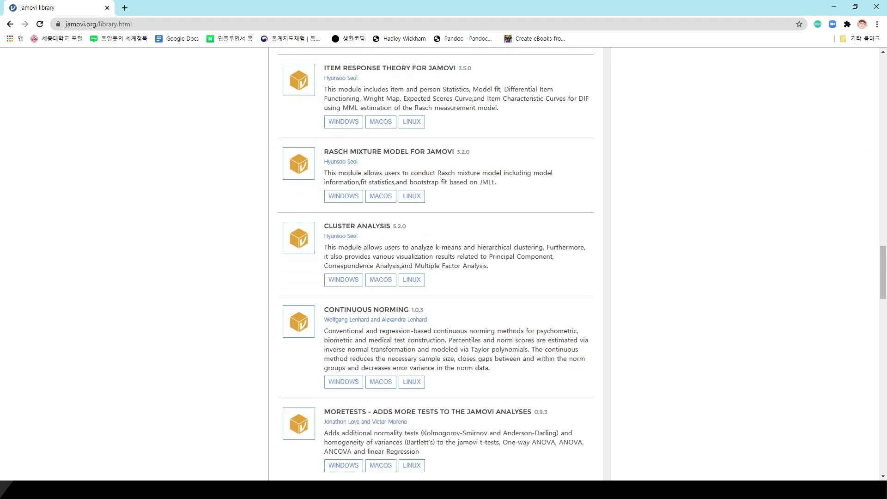
left_click_drag(325, 165, 406, 165)
left_click(406, 166)
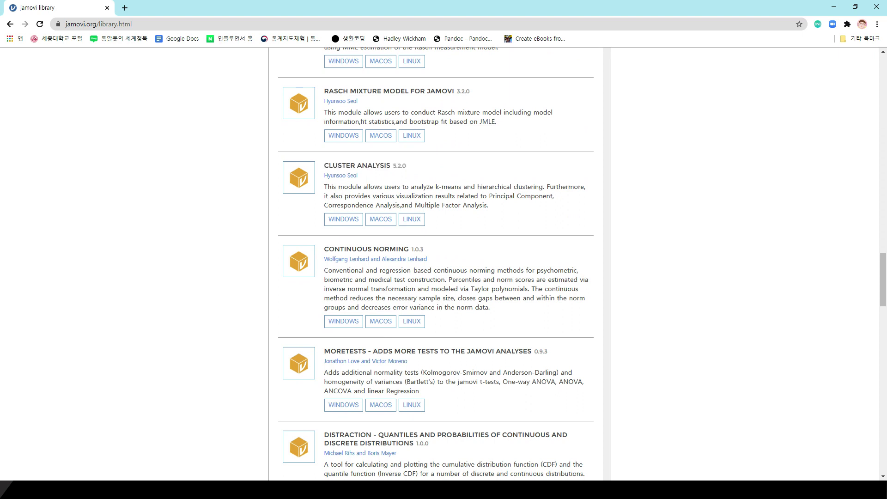
left_click(344, 220)
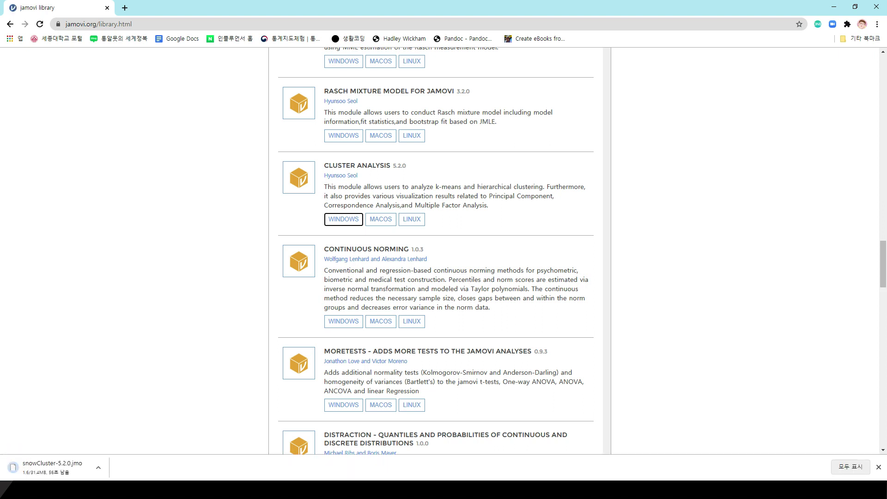
left_click(98, 467)
key("Down")
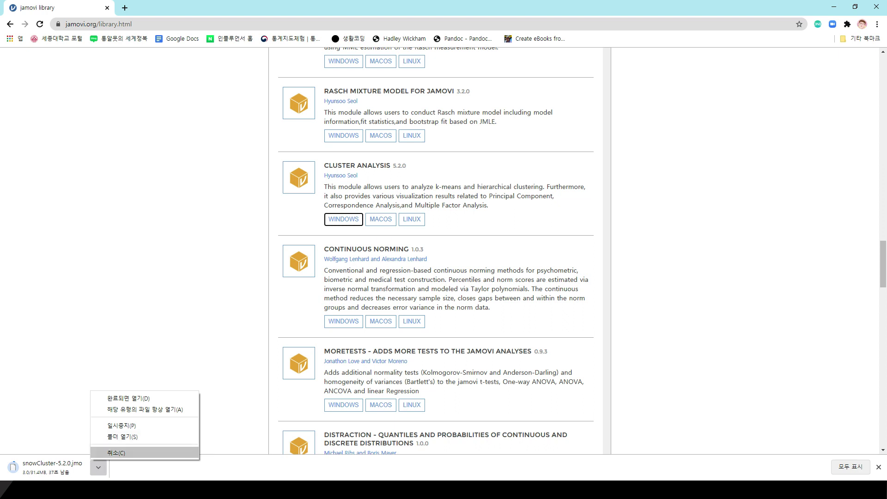
key("Return")
left_click(879, 467)
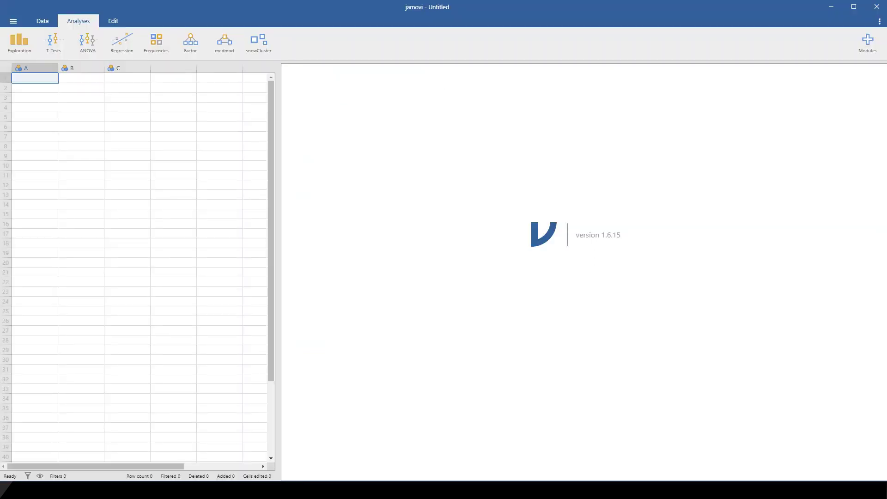
Switch to the jamovi desktop program and review its installed, available and sideload module options, closing the module manager without installing anything.
left_click(867, 43)
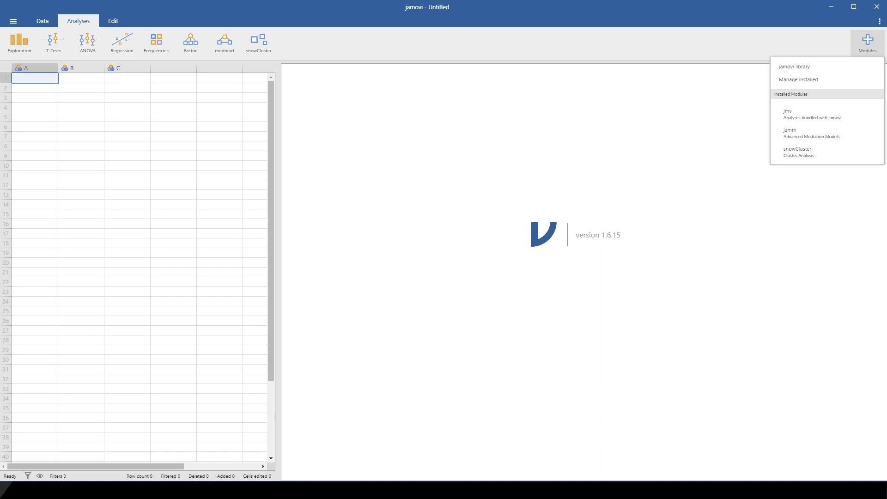
left_click(799, 80)
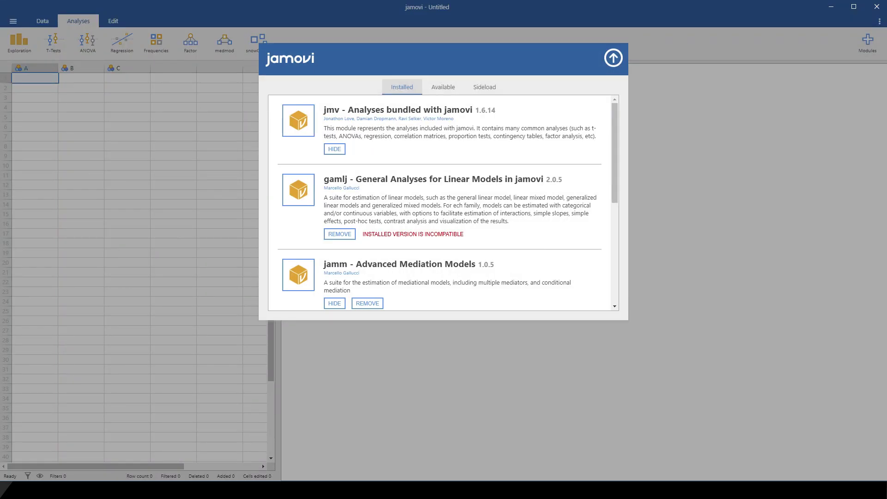
left_click(444, 87)
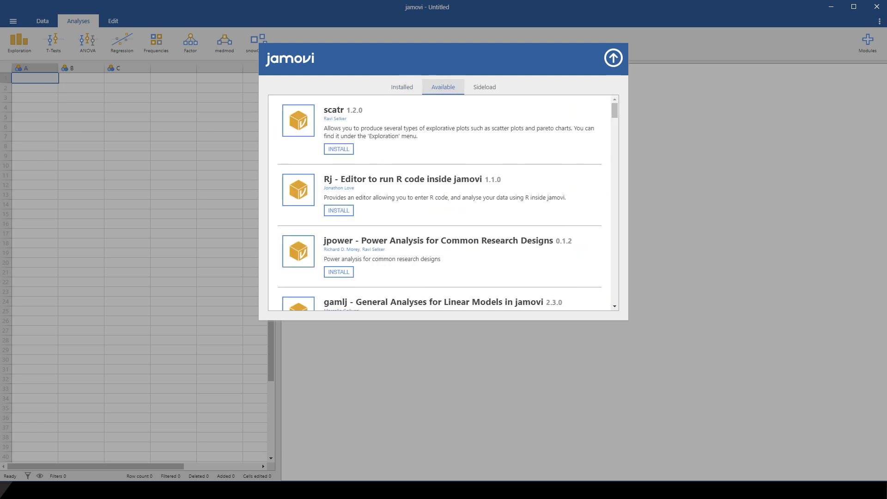
left_click(484, 87)
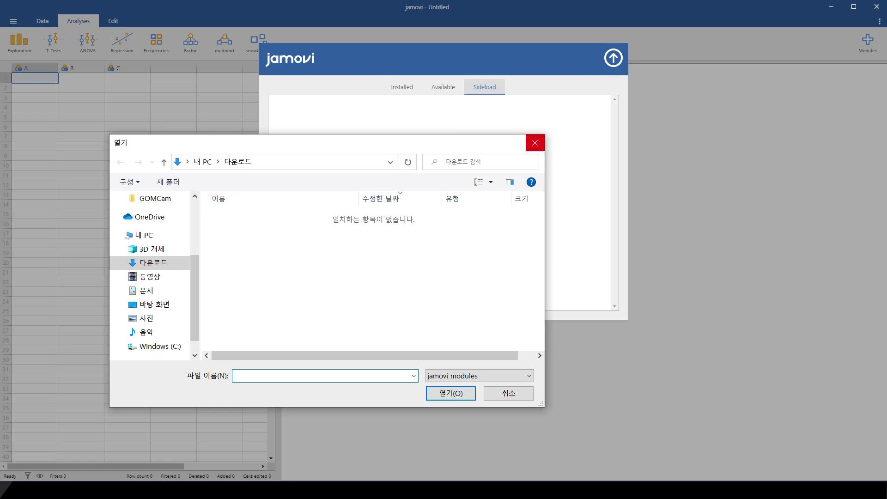
left_click(535, 143)
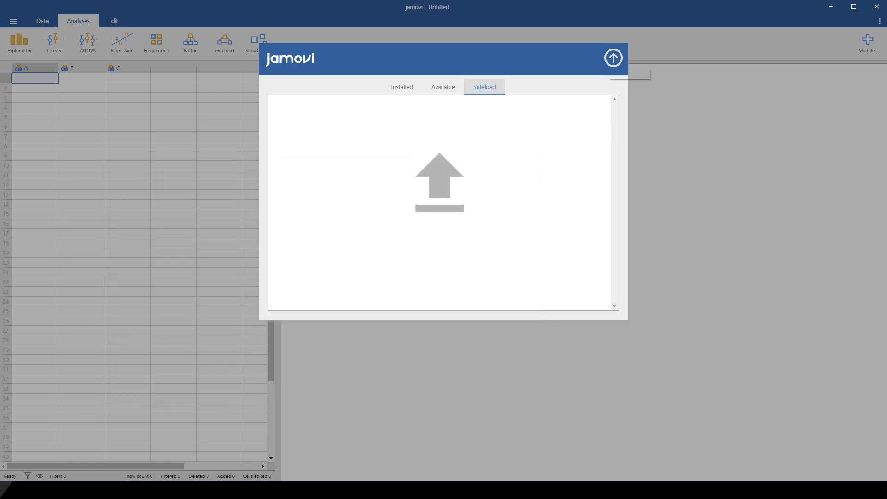
key("Escape")
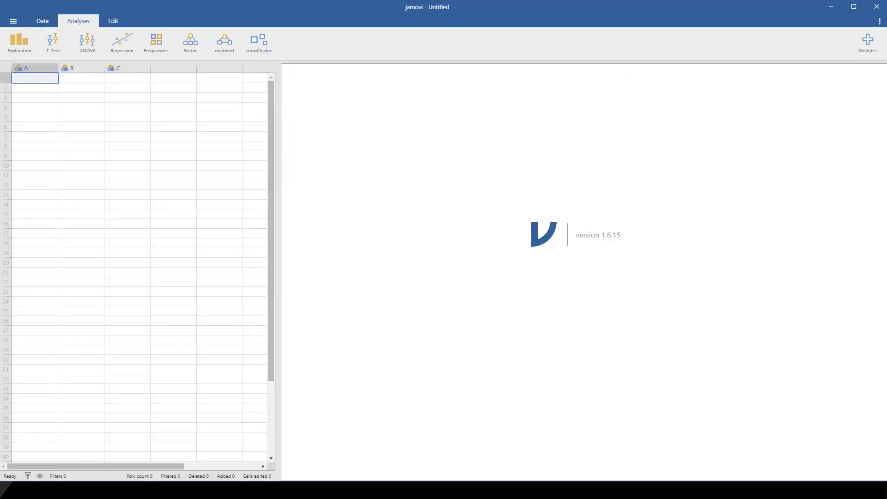
Review the snowCluster analyses, and open the crime dataset from the Cluster Analysis folder of the Data Library.
left_click(259, 43)
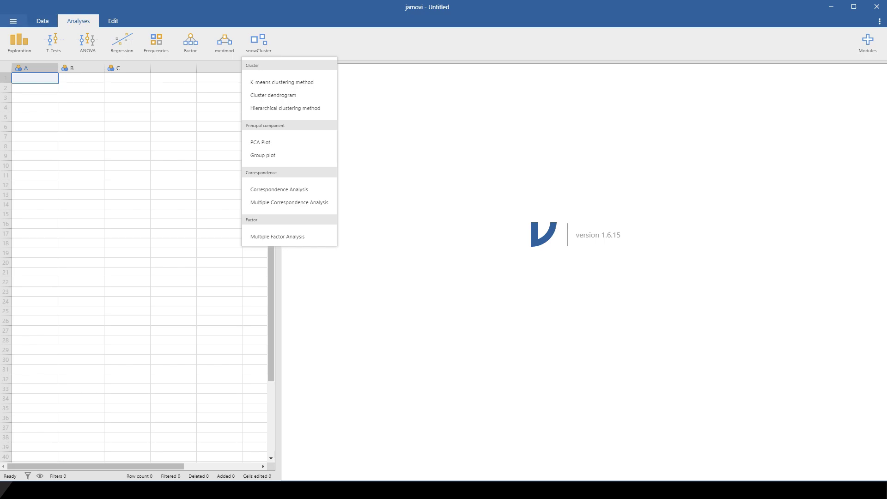
left_click(13, 21)
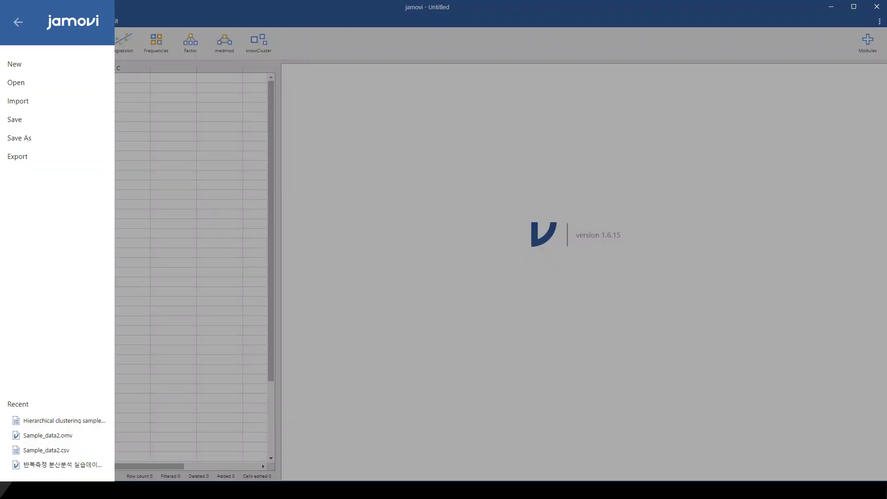
left_click(16, 82)
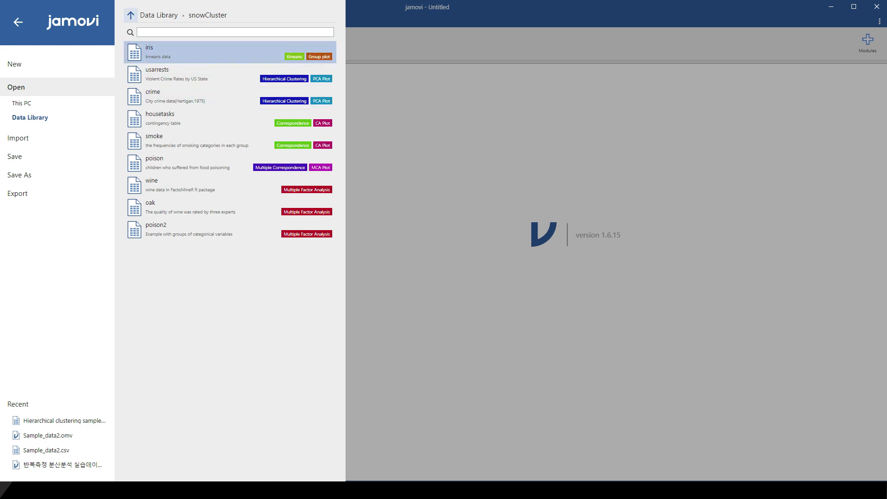
left_click(130, 15)
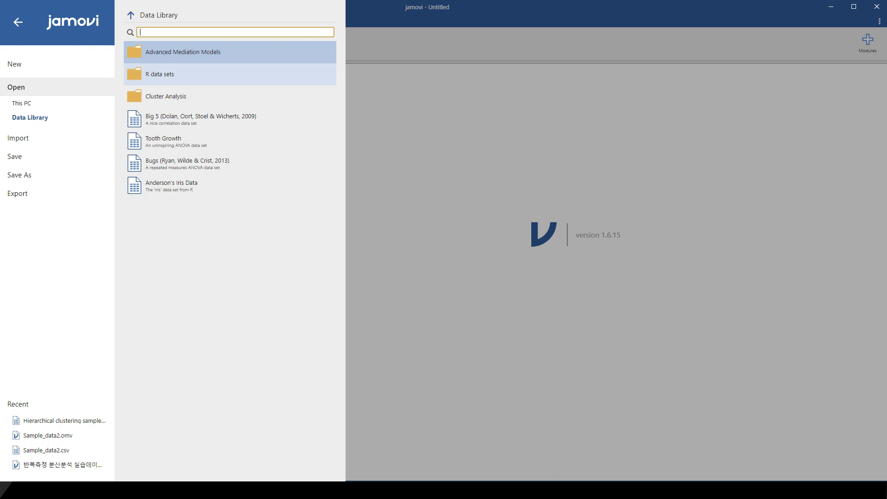
left_click(185, 100)
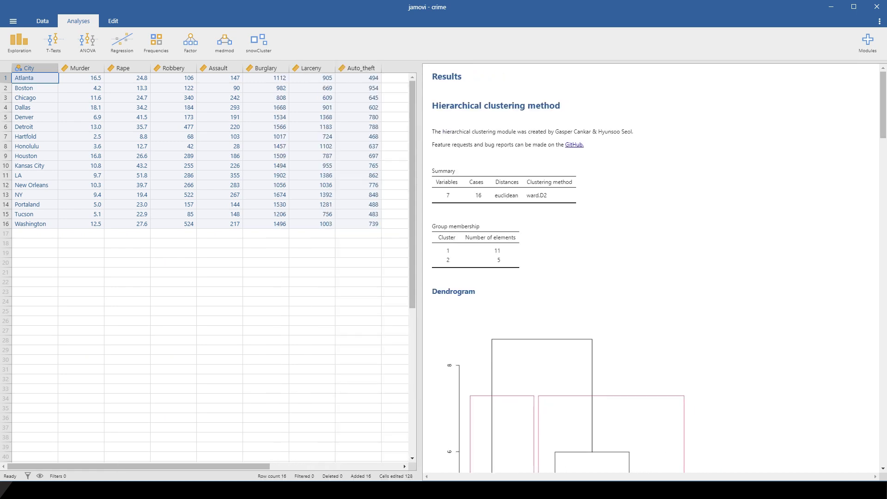
Look over the sample hierarchical clustering results and dendrogram, and remove all existing analyses from the results.
scroll(647, 268, "down", 15)
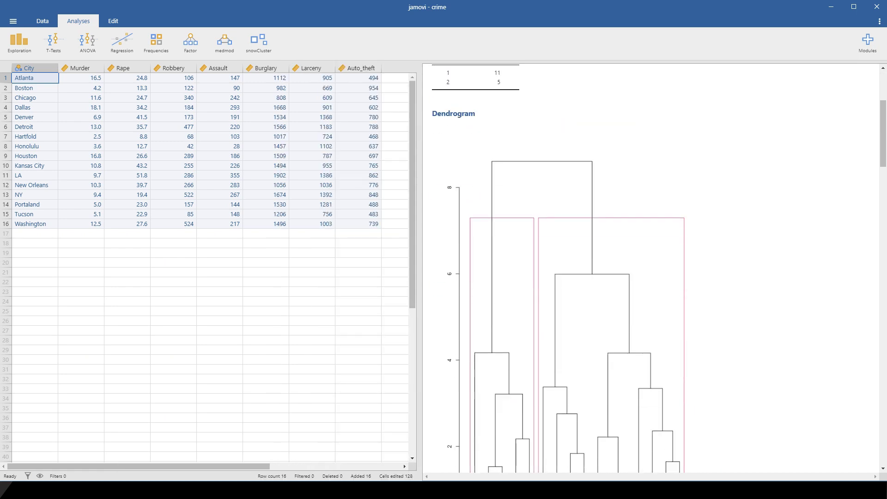
scroll(647, 268, "down", 5)
scroll(647, 269, "up", 20)
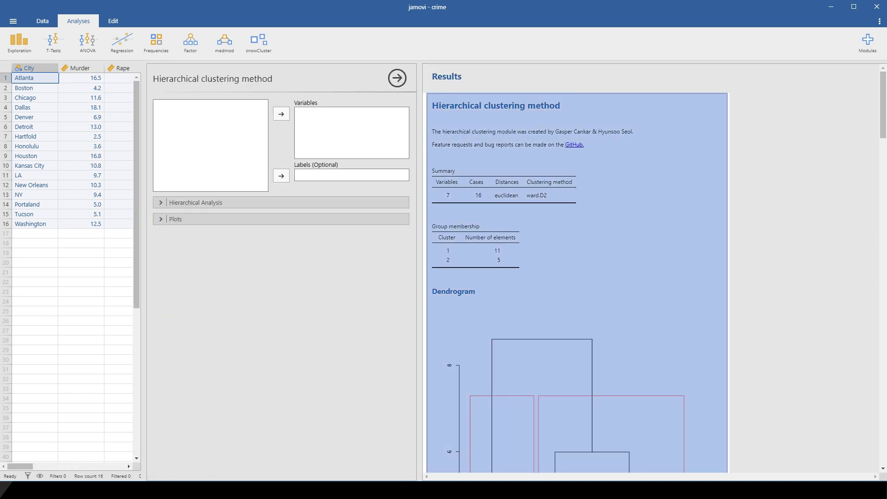
right_click(619, 86)
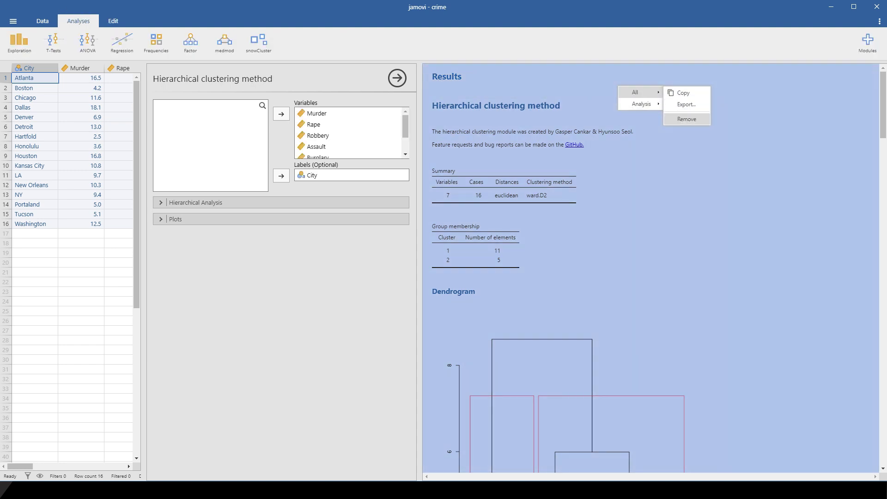
left_click(686, 142)
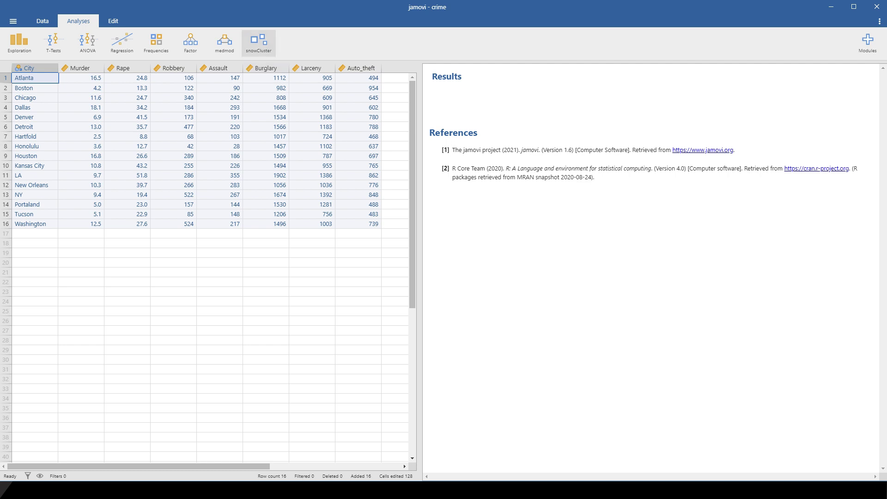
Create a snowCluster hierarchical clustering analysis with Murder through Auto_theft as variables and City as the labels.
left_click(259, 43)
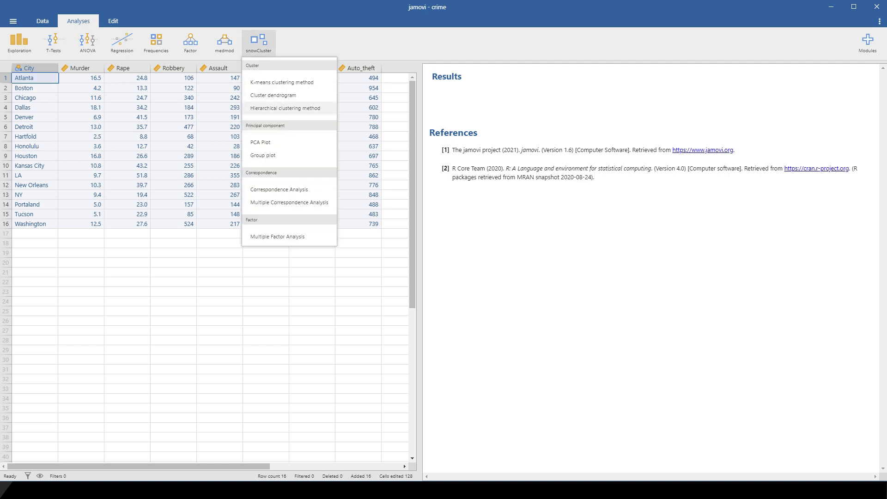
left_click(285, 108)
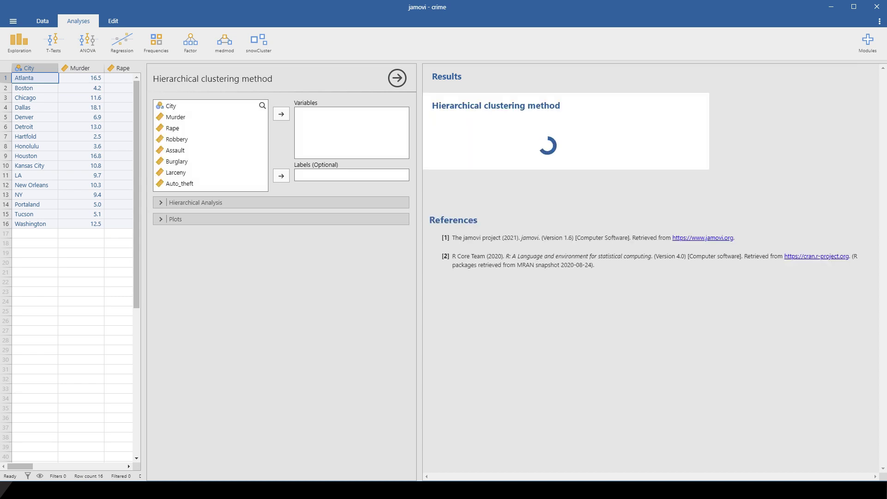
left_click(176, 117)
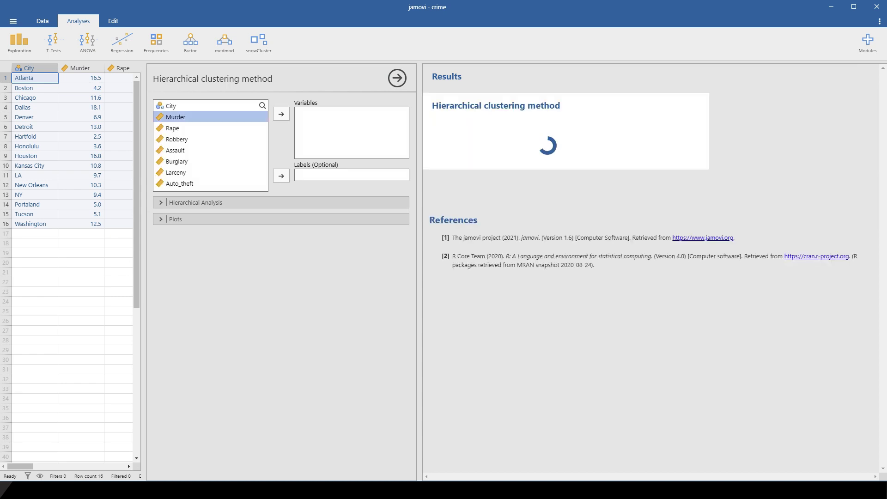
left_click(179, 183, "shift")
left_click(281, 113)
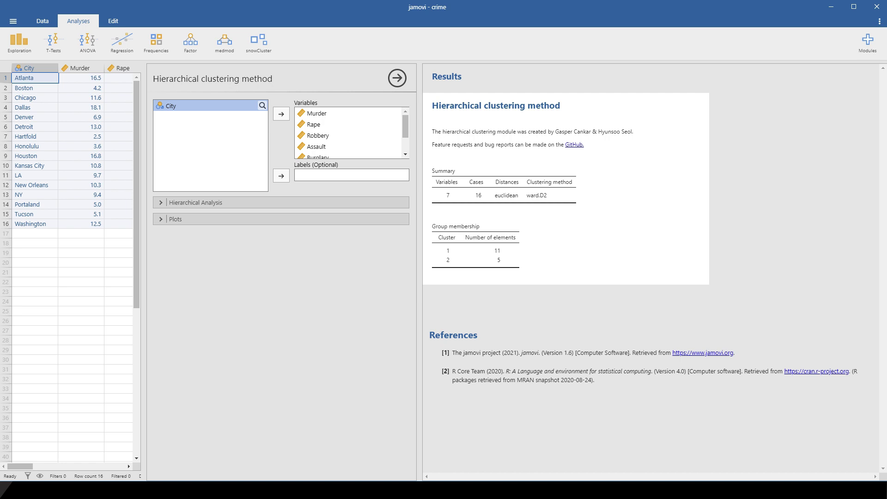
scroll(349, 133, "down", 2)
scroll(349, 132, "up", 2)
left_click(281, 176)
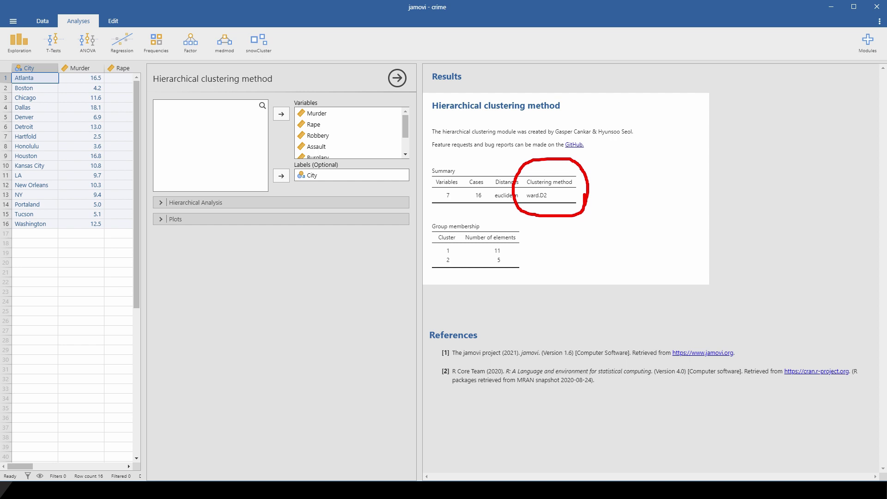
mouse_move(517, 209)
left_mouse_down()
mouse_move(489, 182)
mouse_move(526, 172)
mouse_move(528, 210)
left_mouse_up()
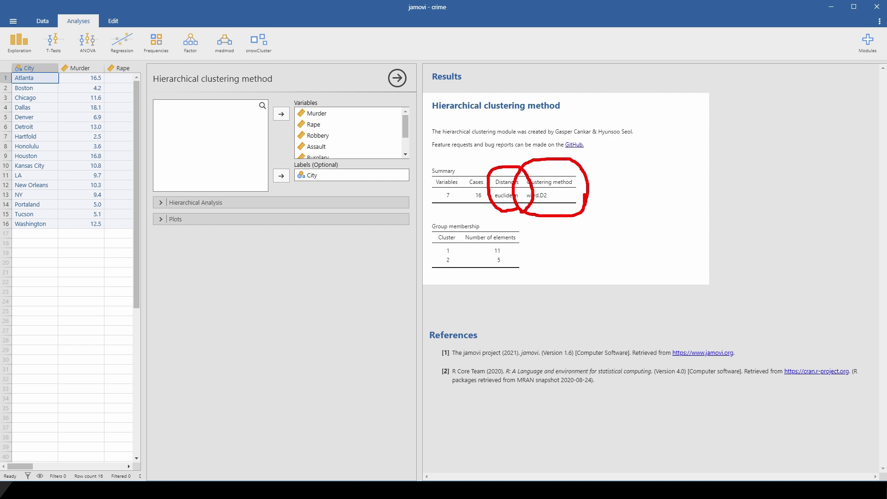
key("Escape")
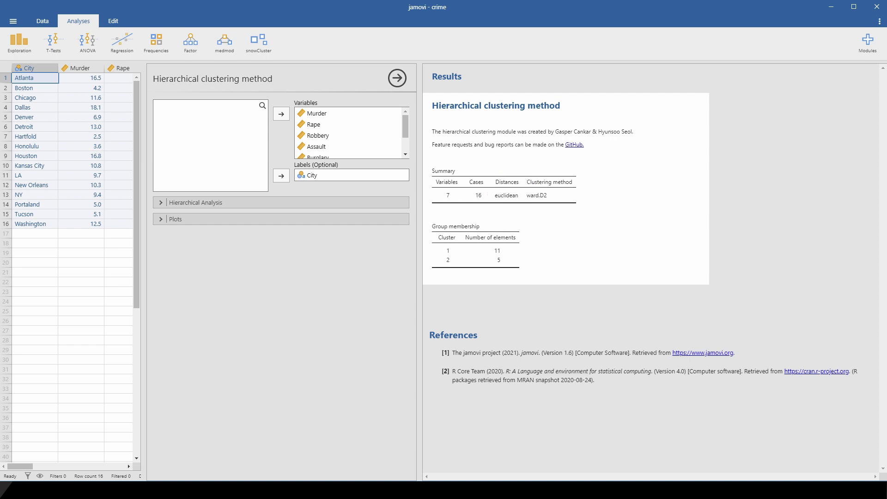
left_click_drag(492, 206, 556, 202)
key("Escape")
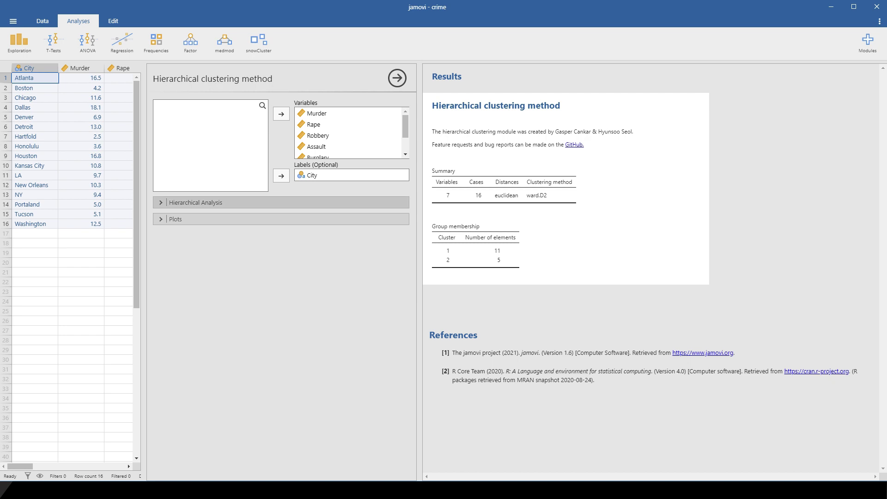
Turn off data standardization in the hierarchical analysis options and select euclidean as the distance measure.
left_click(195, 202)
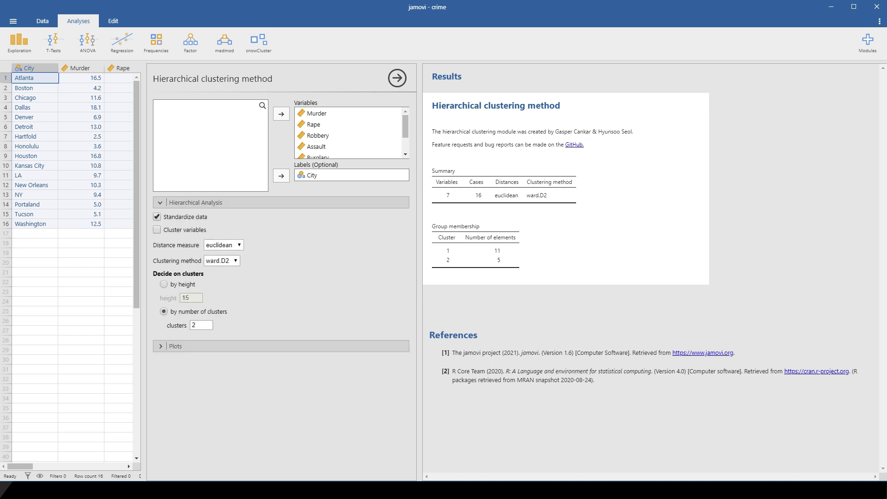
left_click(157, 217)
left_click(223, 245)
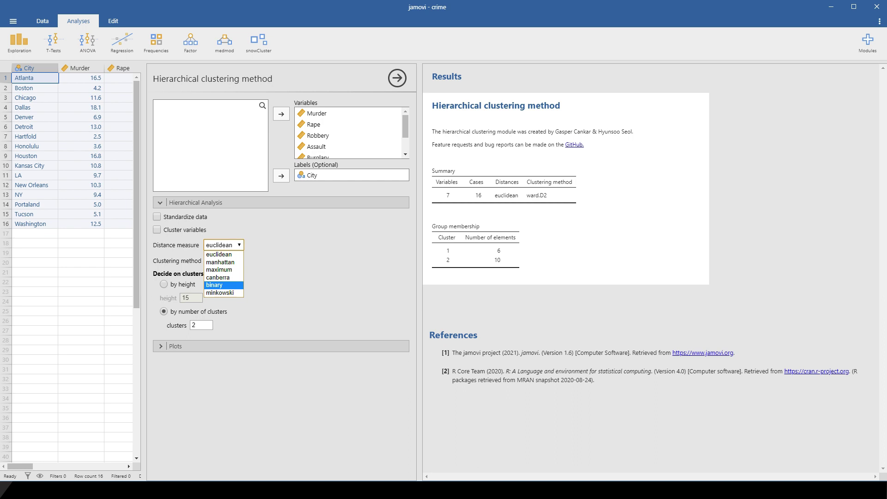
left_click(219, 254)
Review the available clustering methods without changing the selected one.
left_click(222, 260)
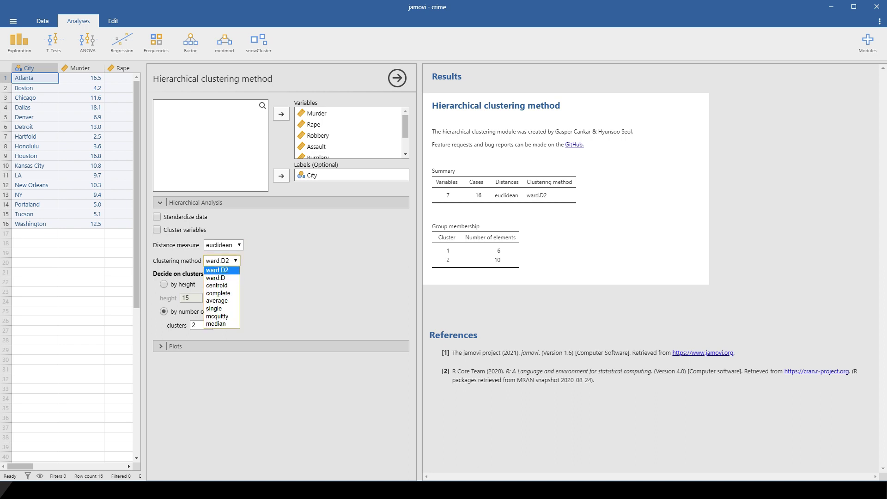
key("Down")
key("Down")
key("Down")
key("Down")
key("Down")
key("Up")
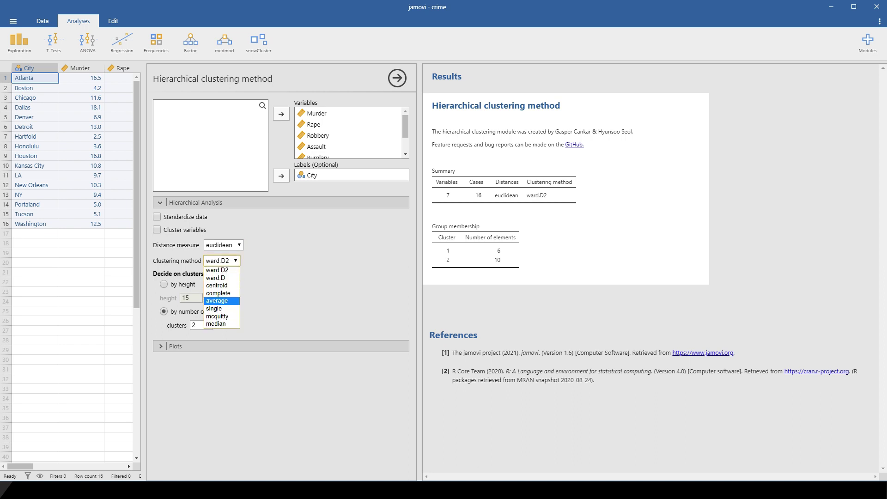
key("Escape")
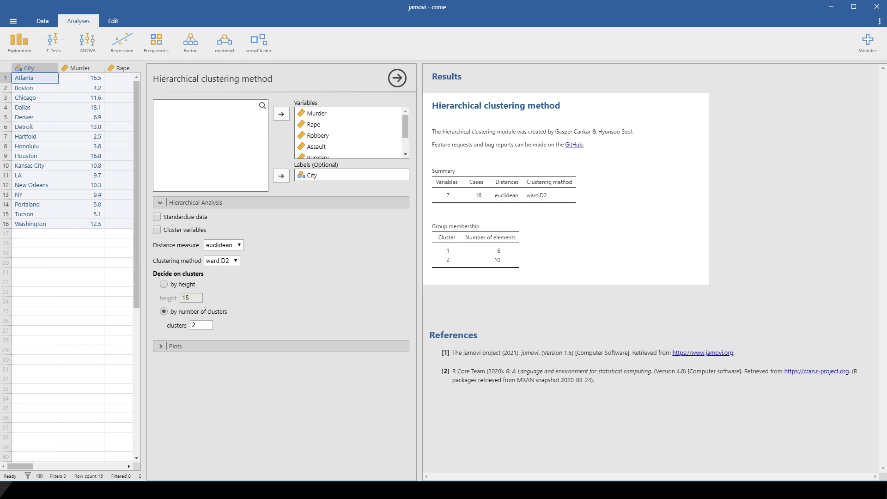
Try the single, centroid and complete clustering methods on the crime data.
left_click(222, 261)
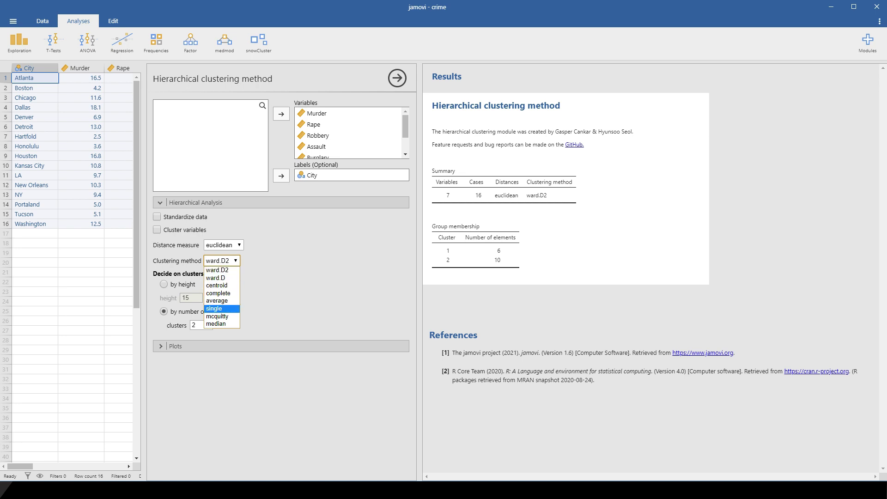
key("Return")
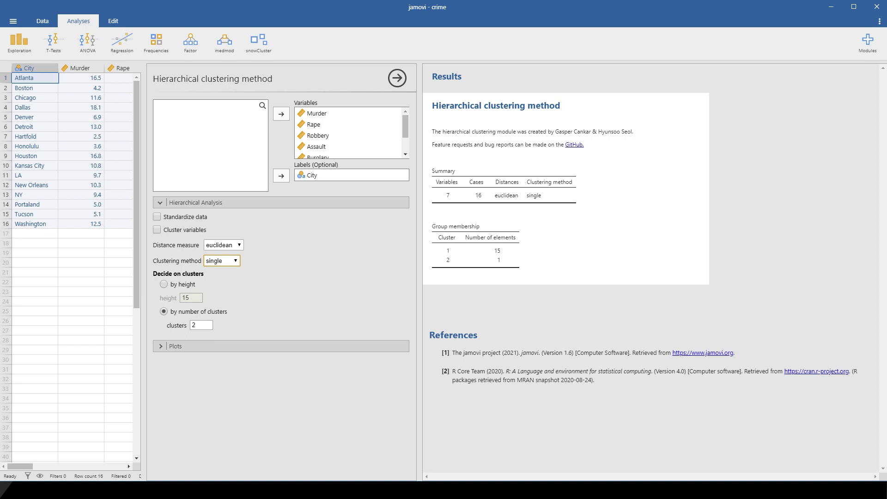
left_click(222, 261)
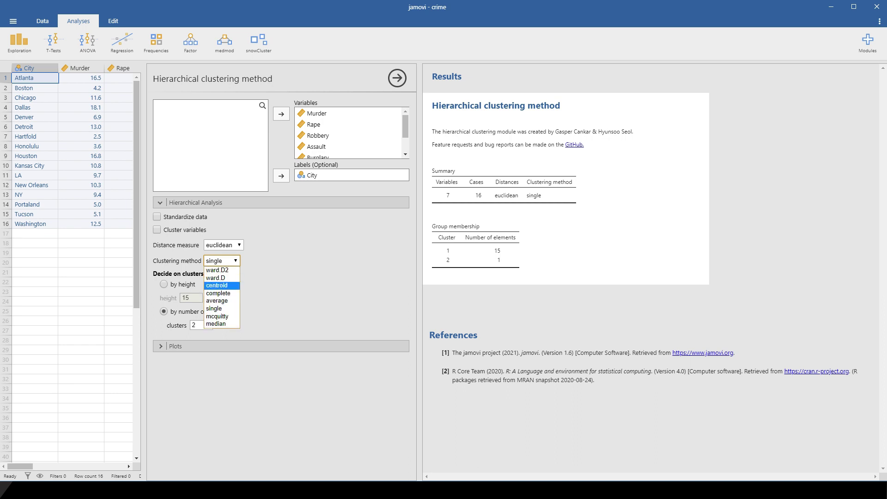
left_click(217, 285)
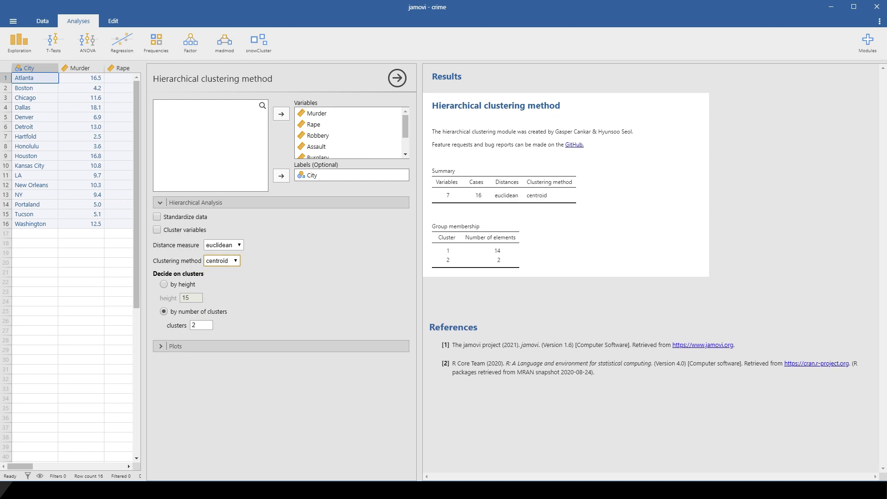
left_click(222, 261)
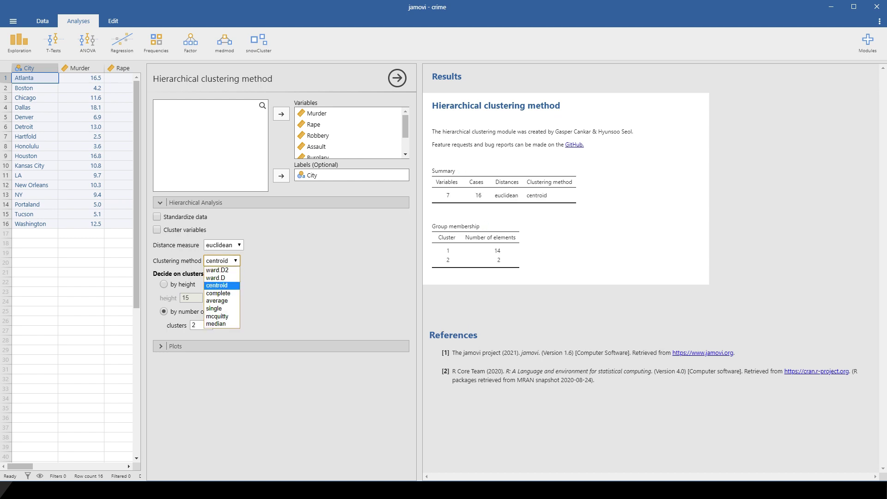
left_click(217, 294)
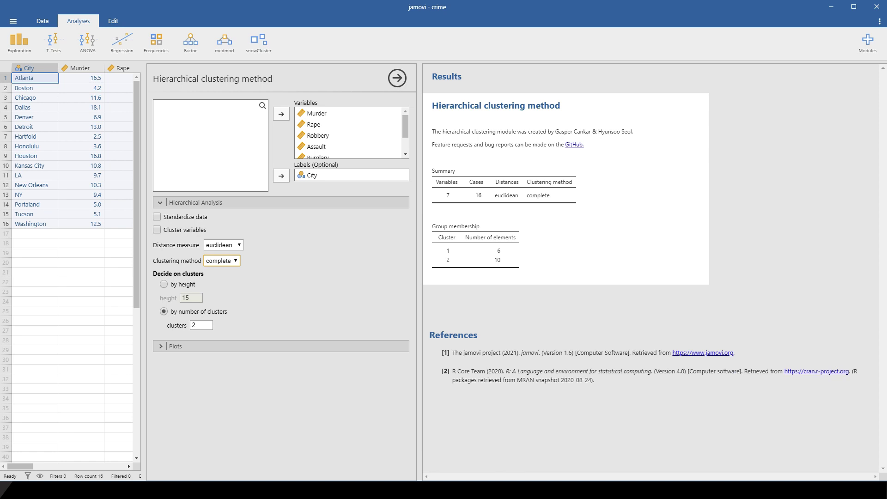
Set the clustering method to ward.D and add a dendrogram plot to the results.
left_click(222, 260)
left_click(218, 270)
left_click(176, 346)
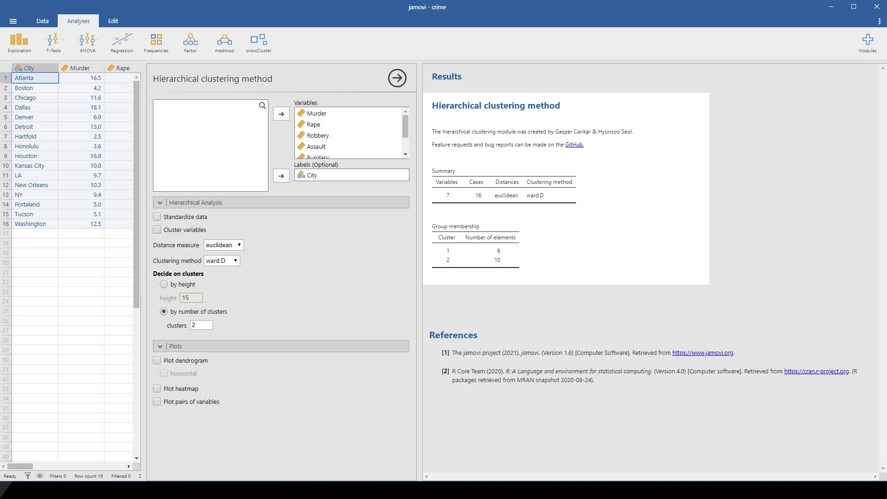
left_click(157, 361)
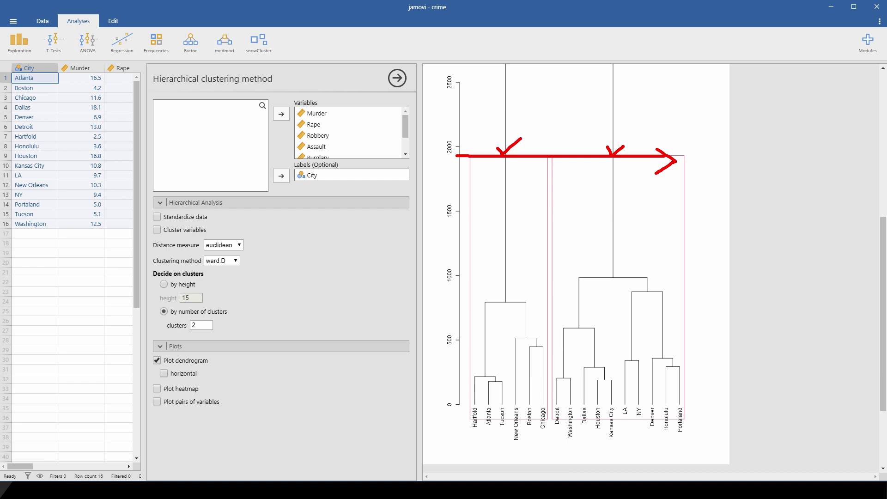
Set the number of clusters to 3.
left_click_drag(447, 289, 725, 284)
mouse_move(498, 281)
left_mouse_down()
mouse_move(506, 288)
mouse_move(529, 275)
mouse_move(578, 286)
mouse_move(667, 271)
left_mouse_up()
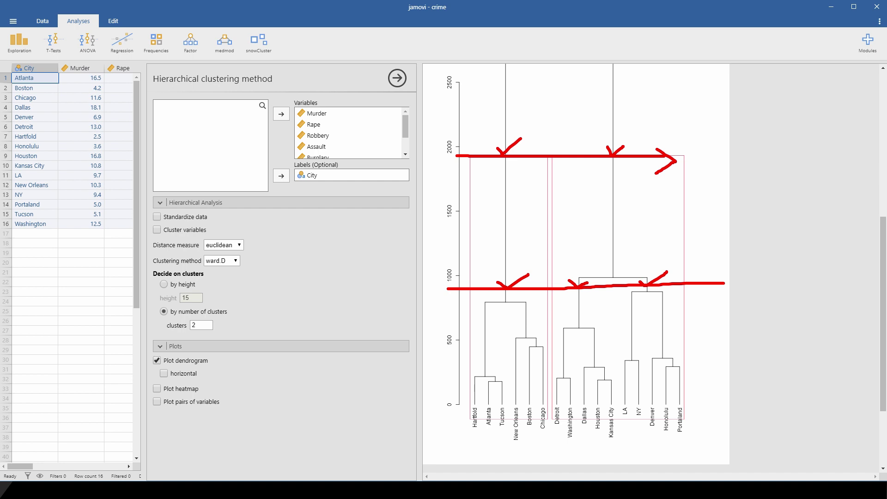
key("Escape")
left_click(201, 326)
type("3")
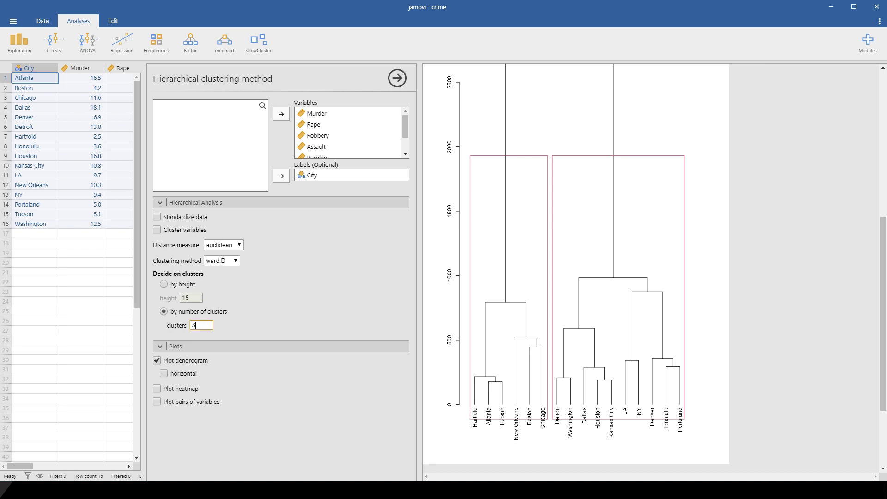
key("Return")
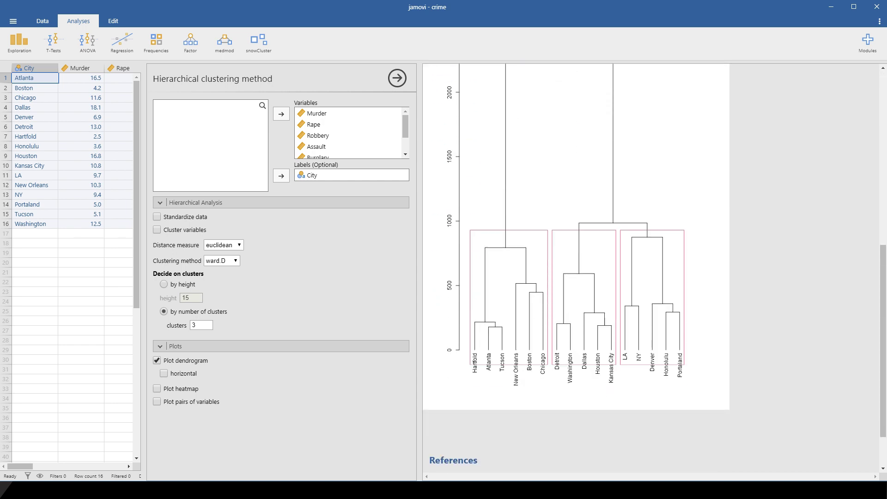
Examine the dendrogram's longest vertical gap between merges and the branches crossed by a horizontal cut through that gap.
scroll(576, 268, "up", 2)
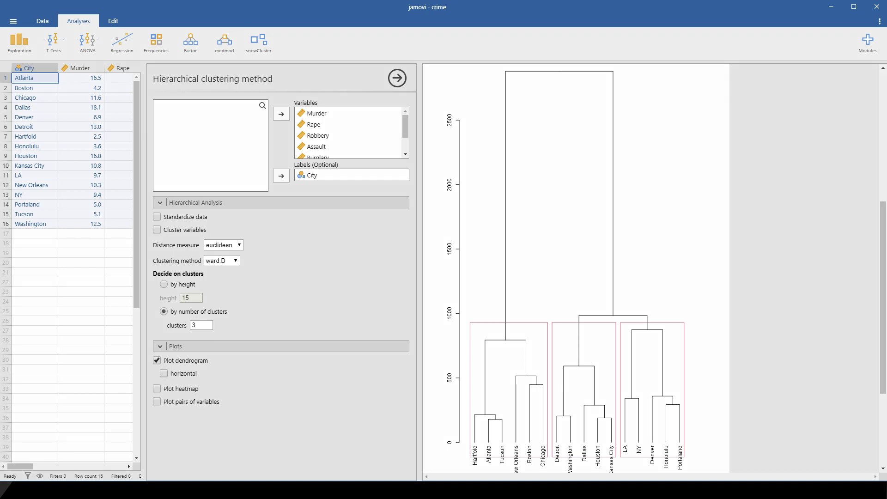
left_click_drag(629, 72, 662, 72)
left_click_drag(636, 314, 673, 316)
left_click_drag(644, 75, 653, 305)
mouse_move(644, 76)
left_mouse_down()
mouse_move(631, 98)
mouse_move(664, 101)
left_mouse_up()
left_click_drag(638, 293, 651, 309)
left_click_drag(651, 309, 668, 297)
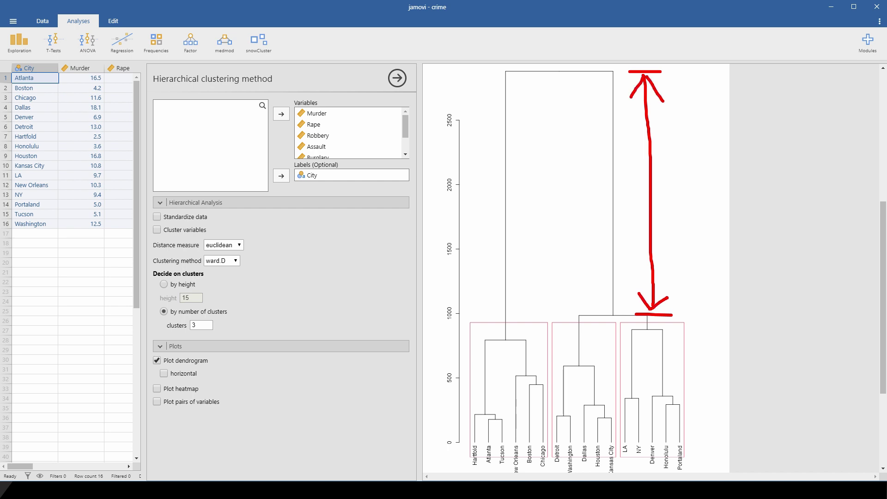
left_click_drag(655, 316, 453, 318)
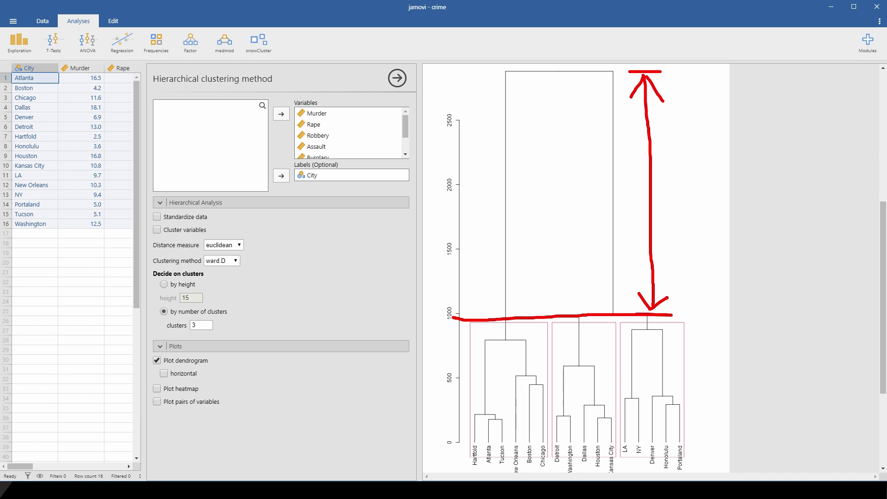
left_click_drag(624, 328, 660, 324)
key("Escape")
left_click_drag(460, 283, 818, 276)
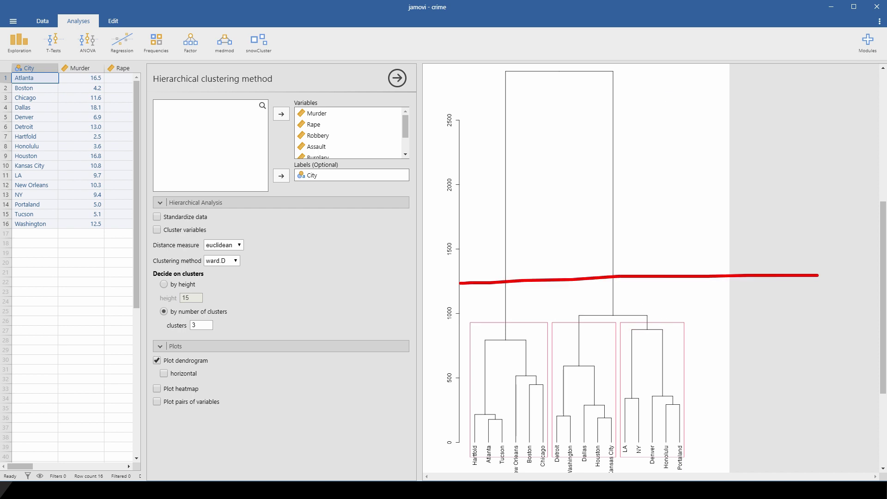
left_click_drag(519, 284, 518, 280)
mouse_move(612, 241)
left_mouse_down()
mouse_move(619, 288)
mouse_move(615, 240)
left_mouse_up()
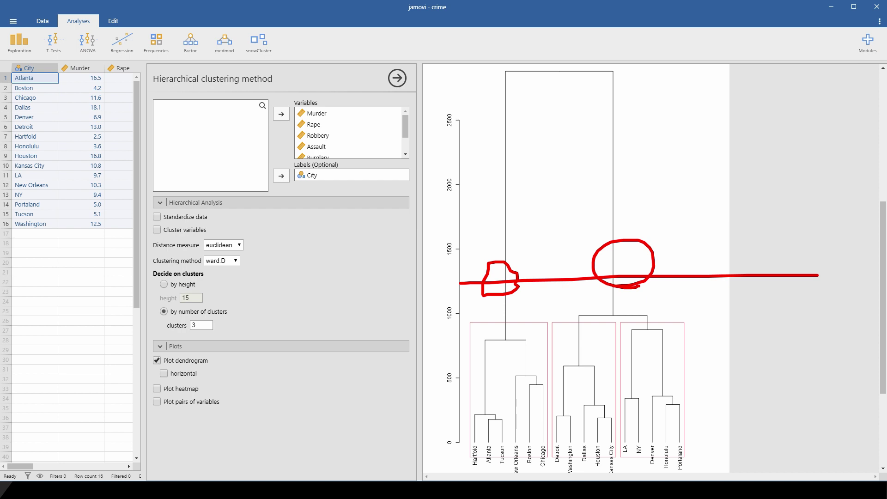
key("Escape")
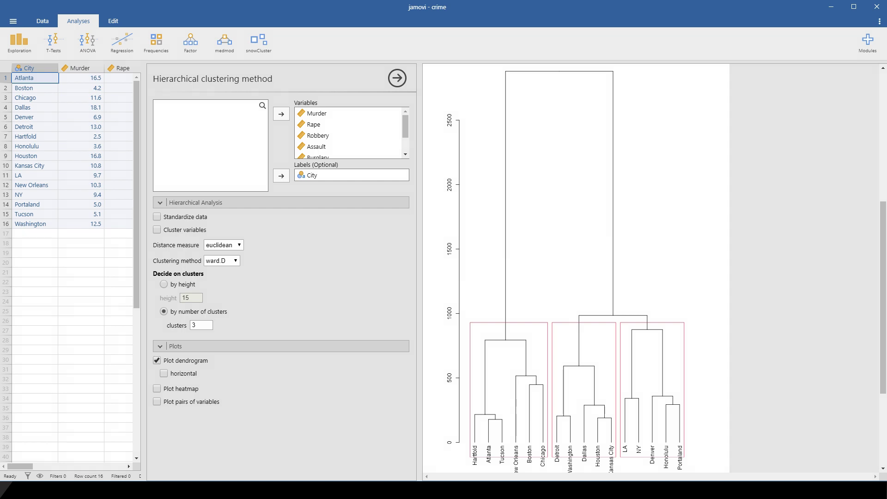
Set the number of clusters to 2 and review the dendrogram and the group membership table.
left_click(201, 325)
type("2")
key("Return")
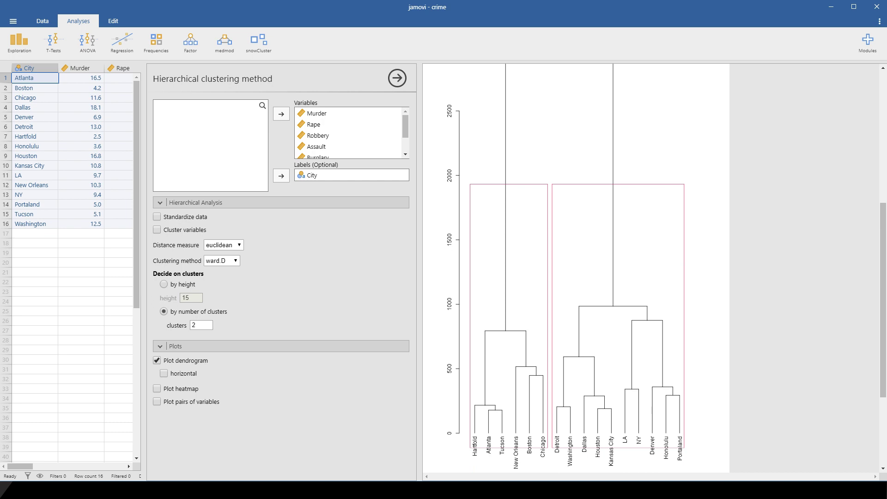
scroll(577, 268, "down", 3)
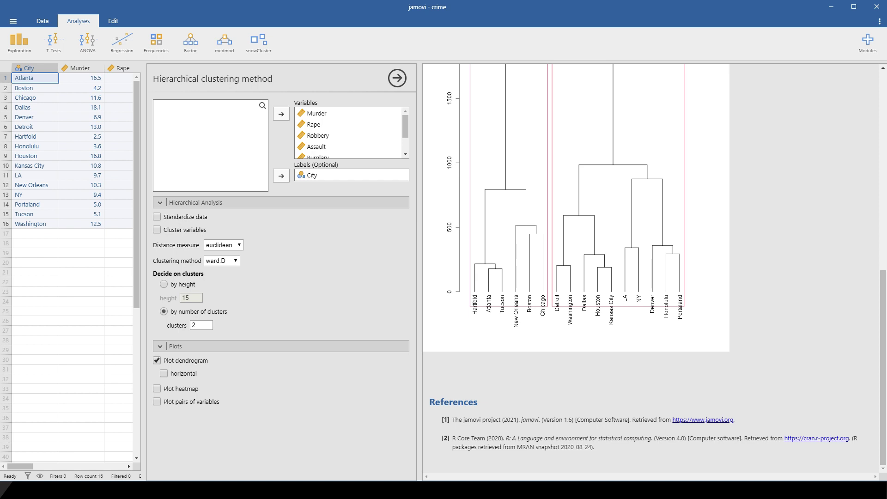
scroll(576, 268, "up", 8)
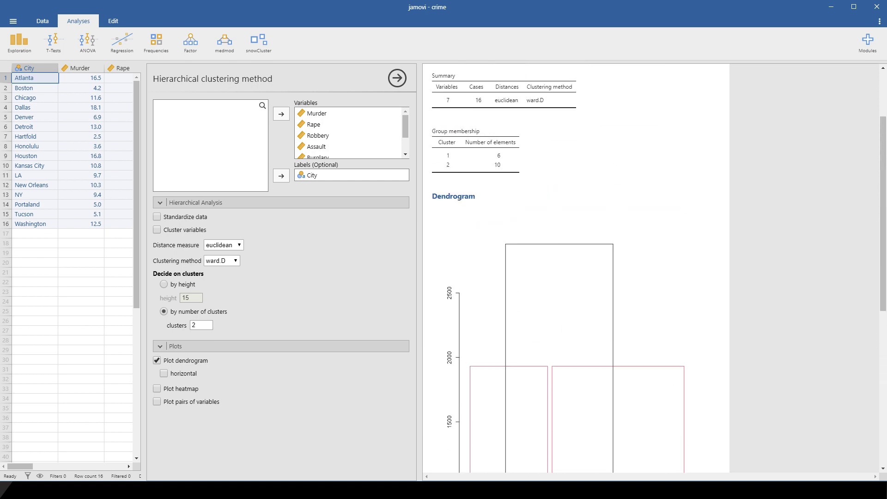
scroll(576, 269, "up", 1)
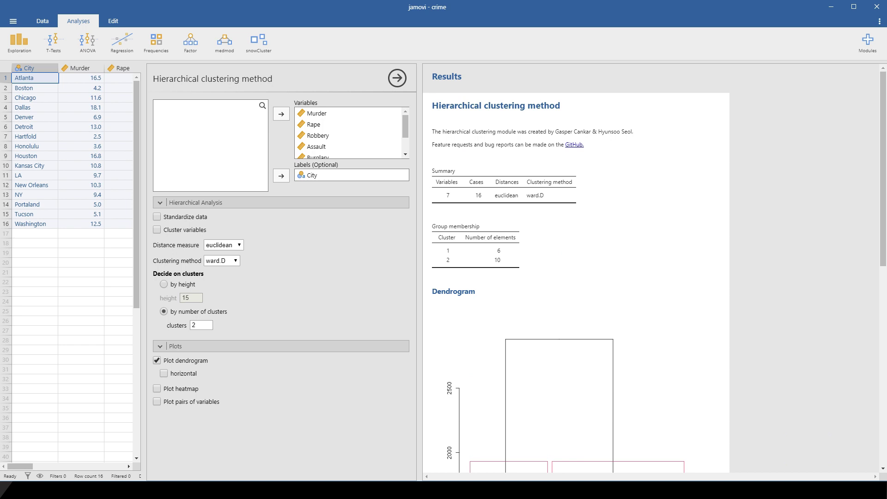
Try the average and single clustering methods to compare their dendrograms, and return to ward.D.
left_click(222, 261)
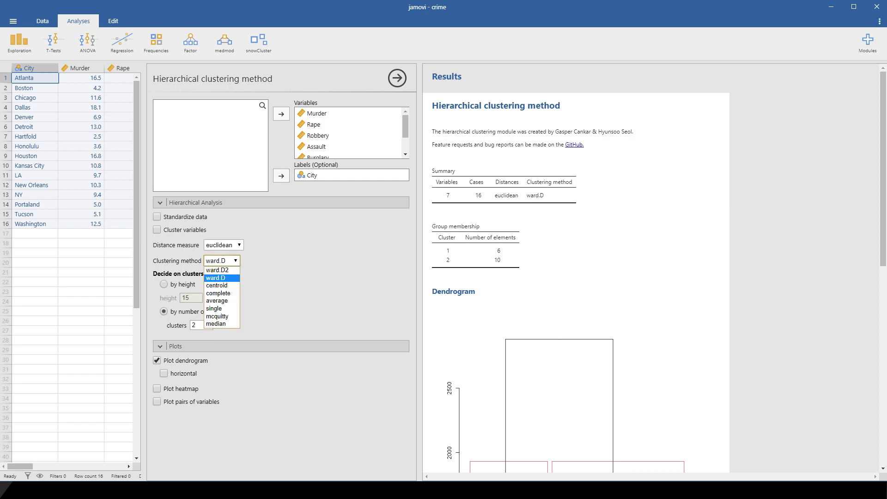
key("Down")
key("Down")
key("Down")
key("Return")
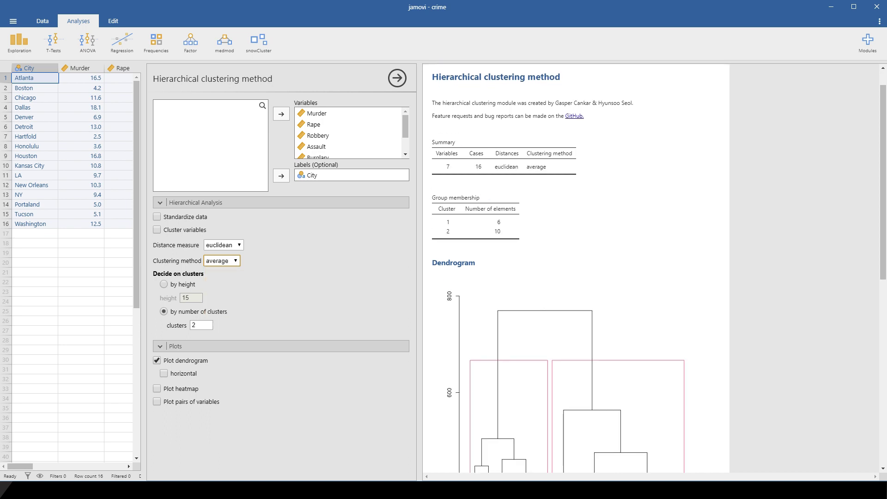
key("alt+Down")
key("Down")
key("Return")
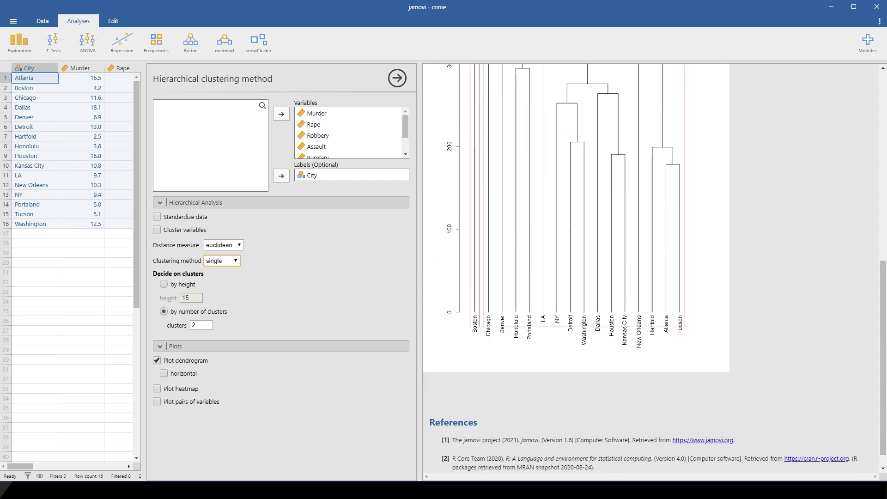
scroll(582, 268, "up", 4)
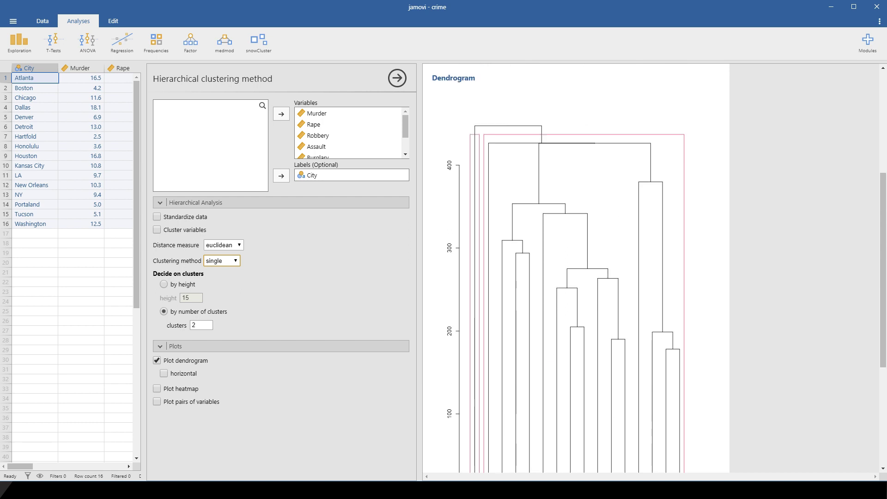
left_click(222, 261)
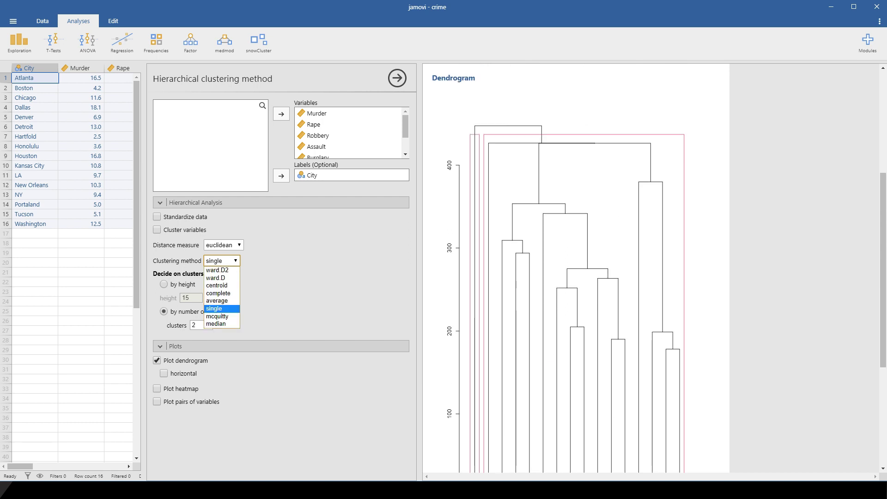
left_click(215, 278)
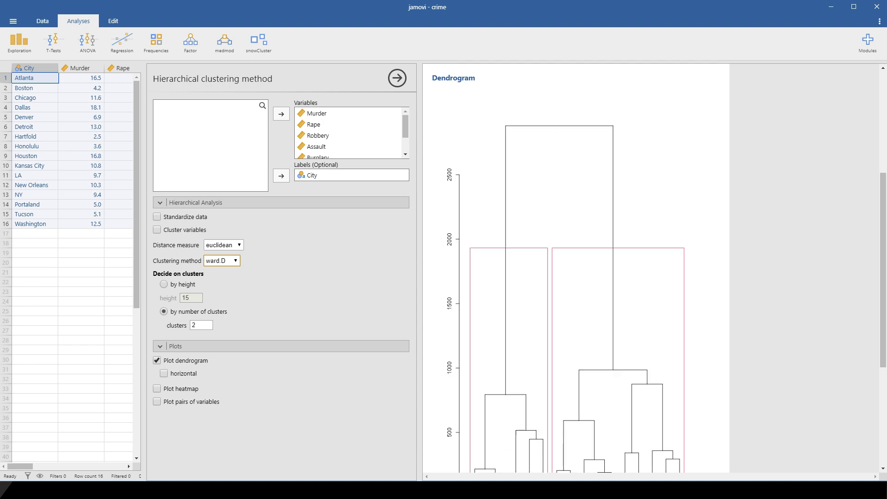
Try the ward.D2 and centroid clustering methods and review the dendrogram each one produces.
left_click(222, 260)
left_click(215, 277)
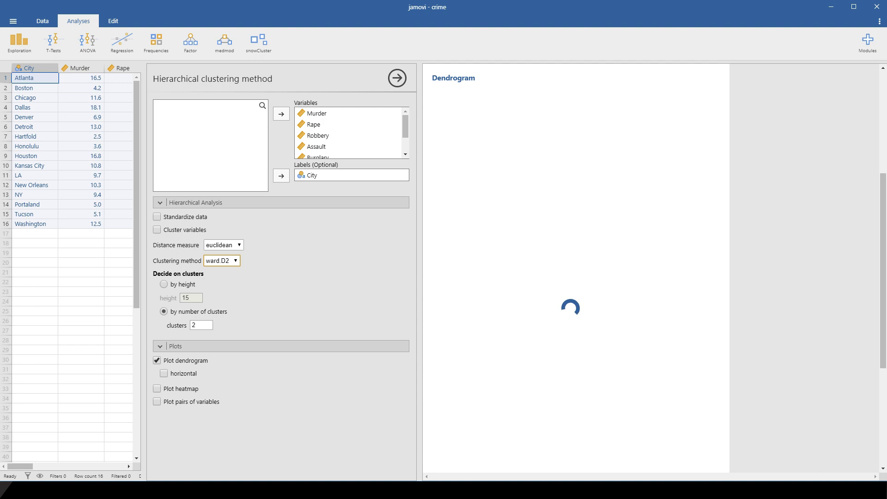
scroll(576, 268, "down", 2)
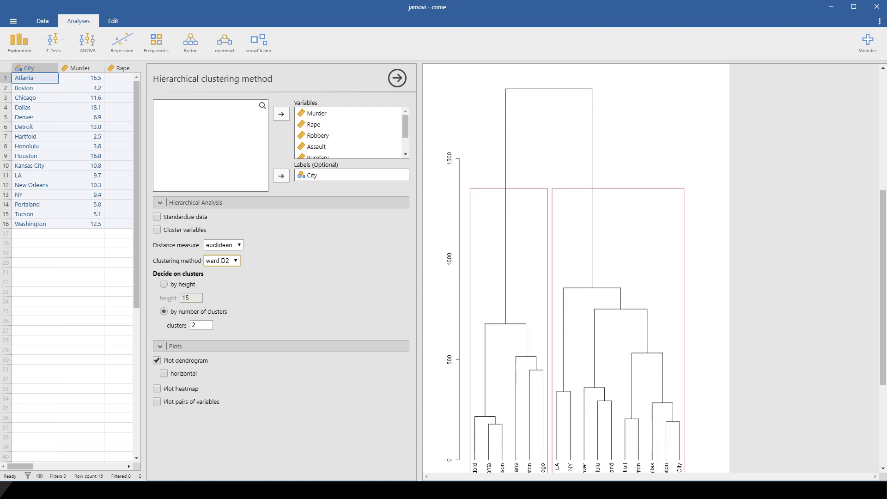
left_click(222, 261)
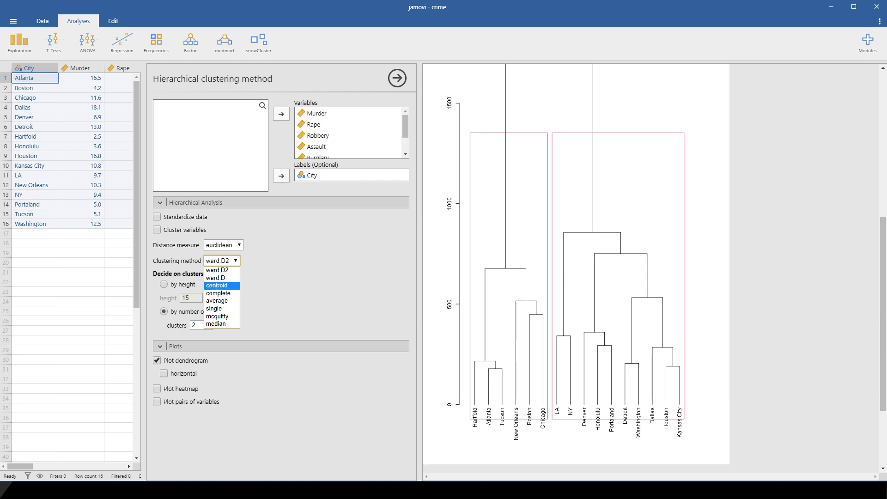
left_click(217, 285)
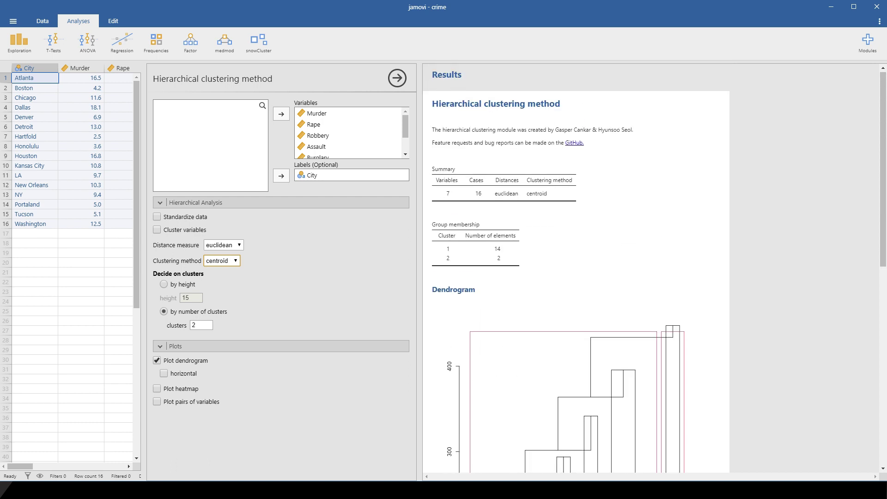
scroll(577, 268, "down", 3)
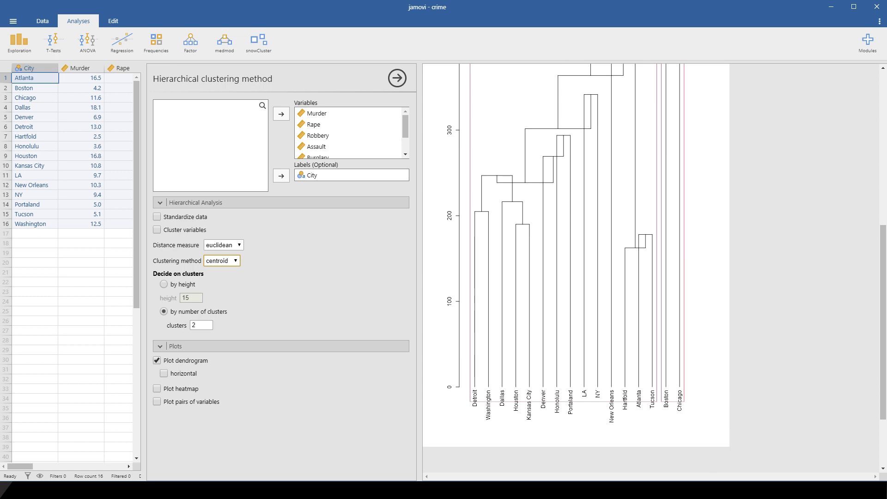
Try the complete clustering method and review its dendrogram down to the city labels.
key("alt+Down")
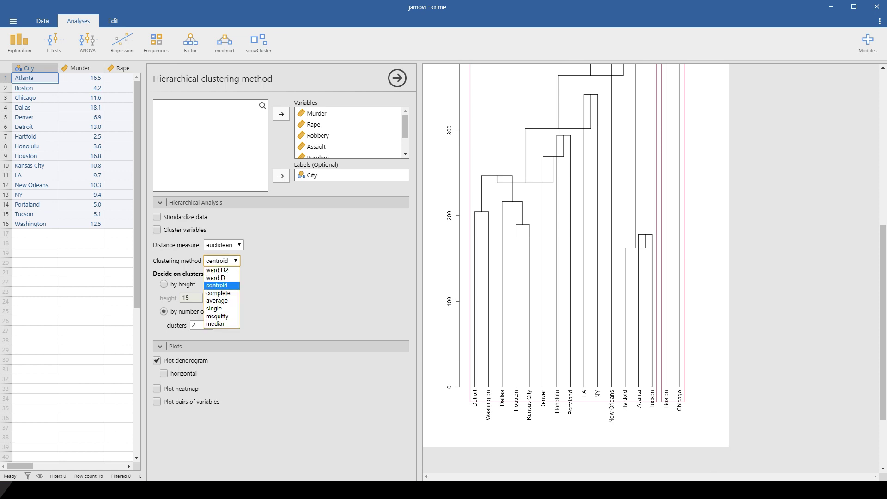
key("Down")
key("Return")
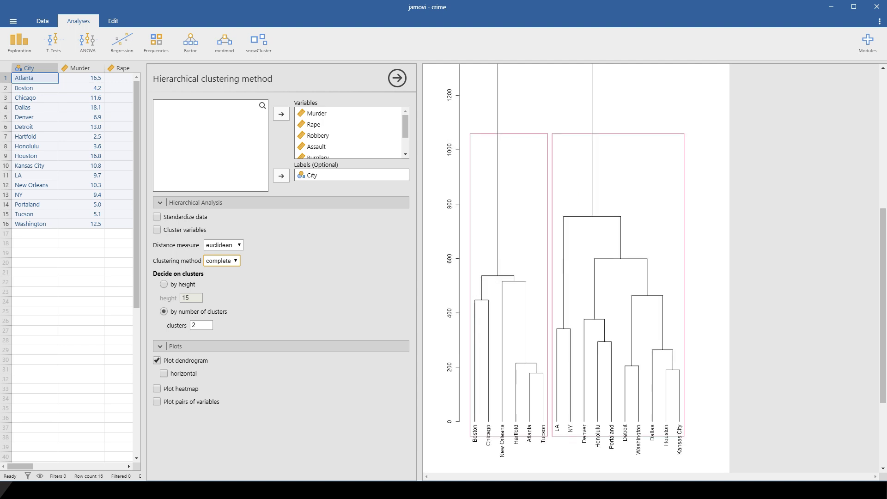
scroll(576, 268, "down", 7)
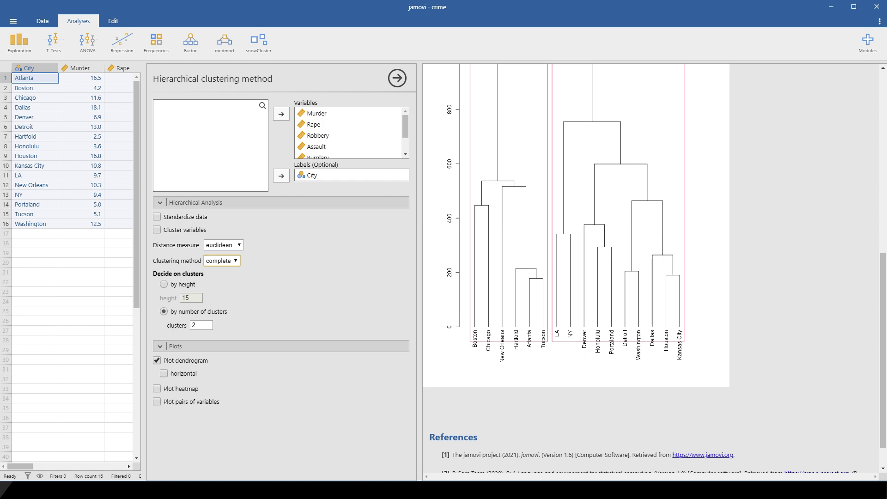
Set the distance measure to minkowski and review the group membership table and dendrogram.
left_click(224, 245)
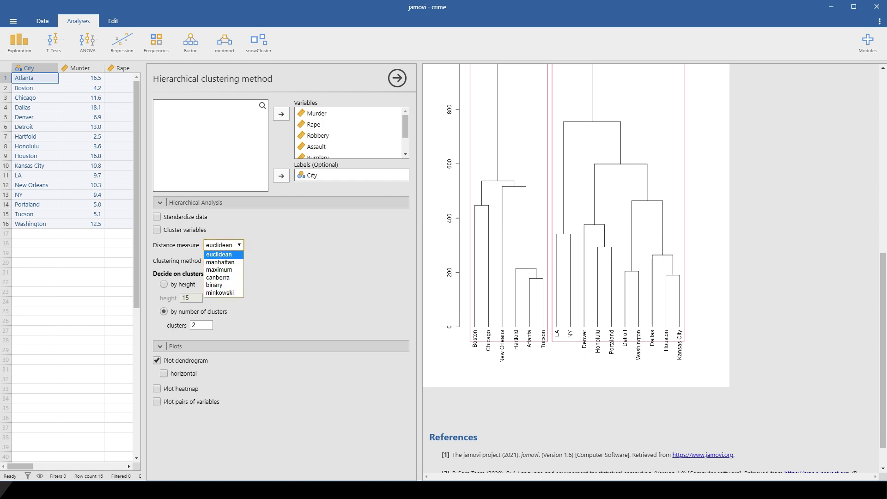
key("Down")
key("Down")
key("Down")
key("Down")
key("Down")
key("Return")
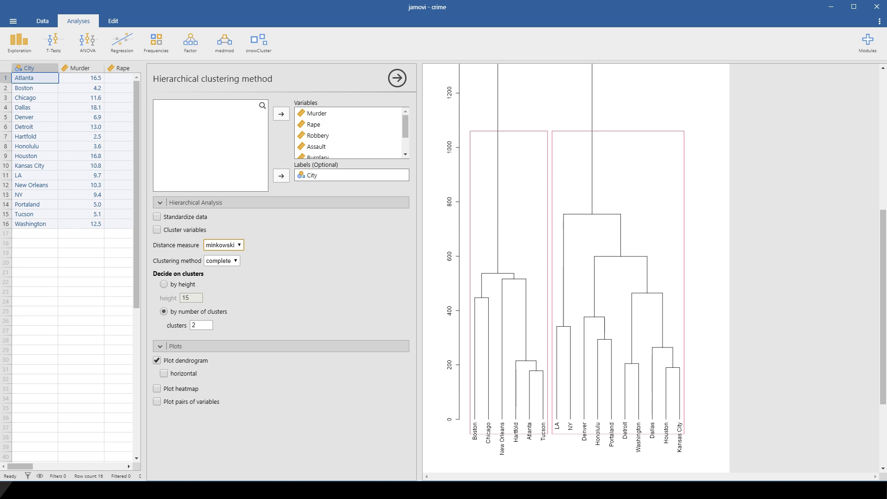
scroll(576, 268, "up", 4)
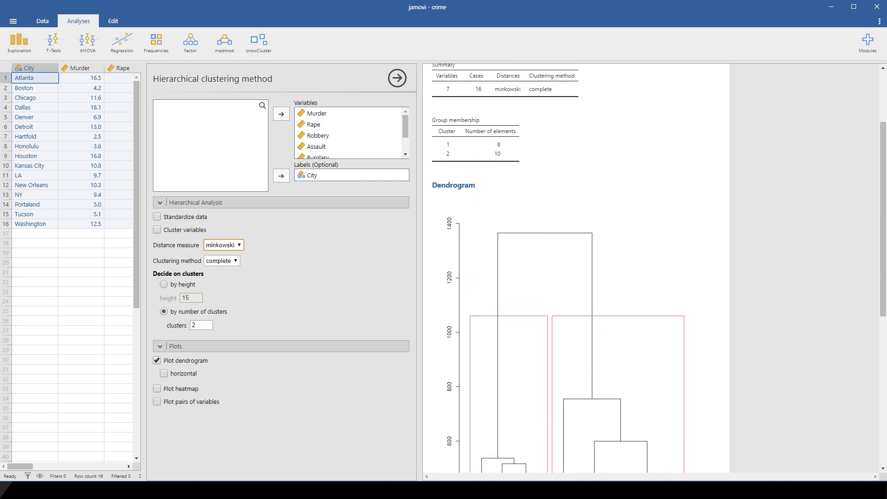
scroll(576, 268, "down", 1)
Set the clustering method to ward.D and review the resulting dendrogram.
key("Tab")
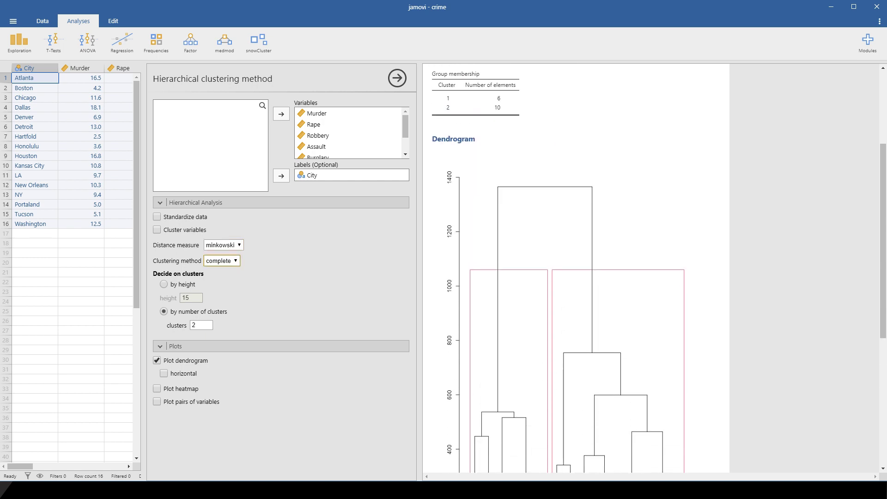
key("alt+Down")
key("Up")
key("Up")
key("Up")
key("Return")
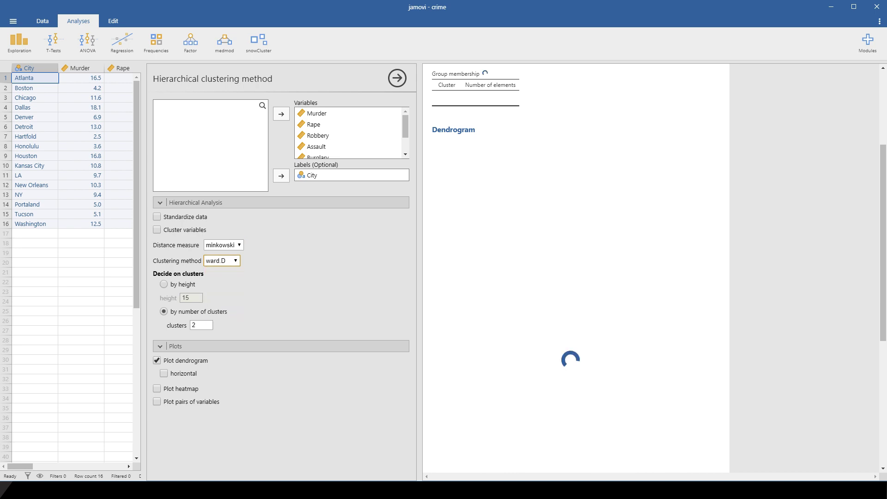
scroll(575, 268, "down", 5)
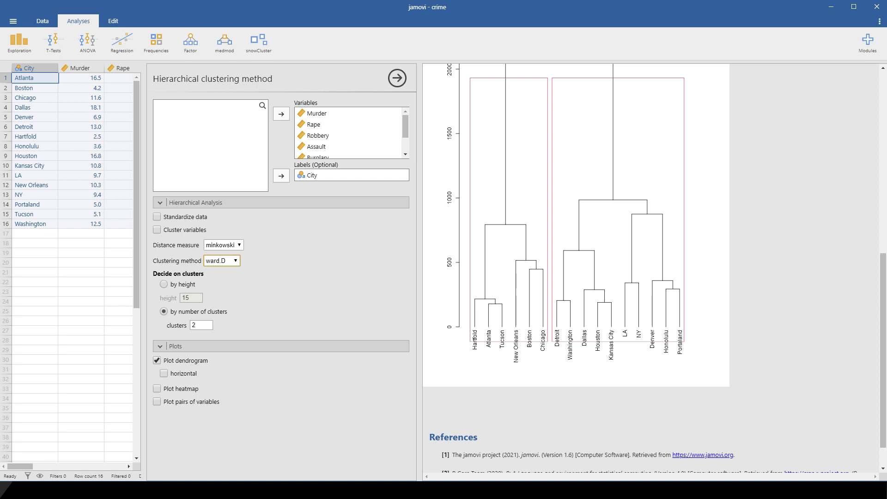
scroll(576, 268, "up", 2)
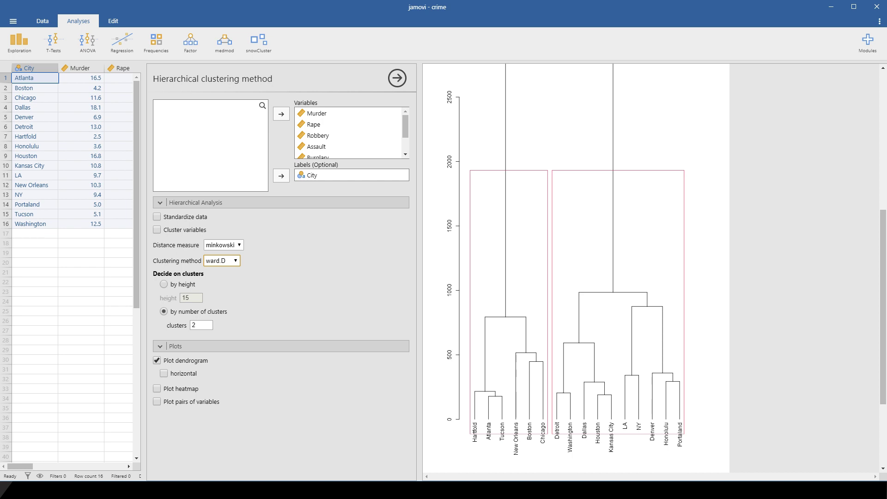
left_click_drag(143, 268, 329, 268)
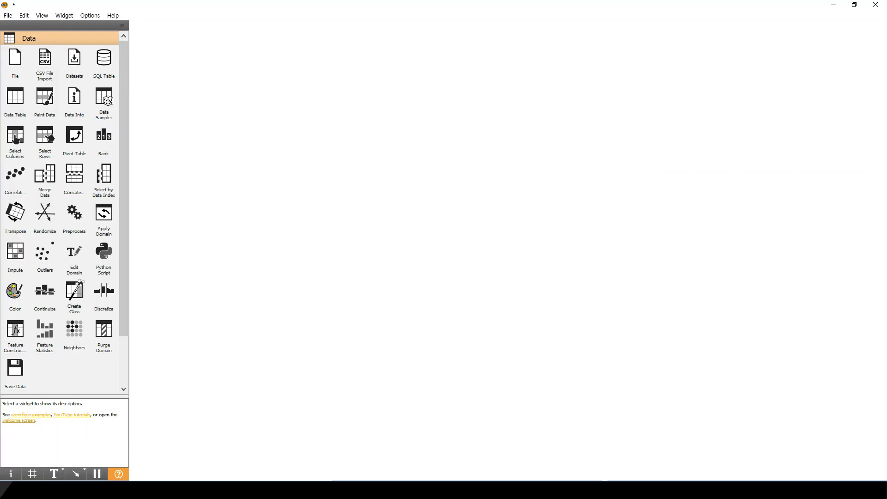
Switch to Orange, add a CSV File Import widget and open the crime dataset CSV file in it.
left_click(44, 62)
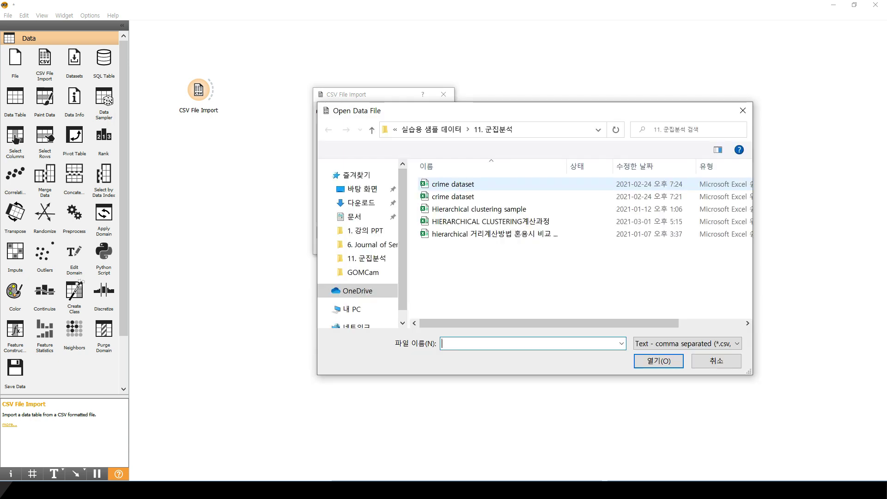
double_click(453, 183)
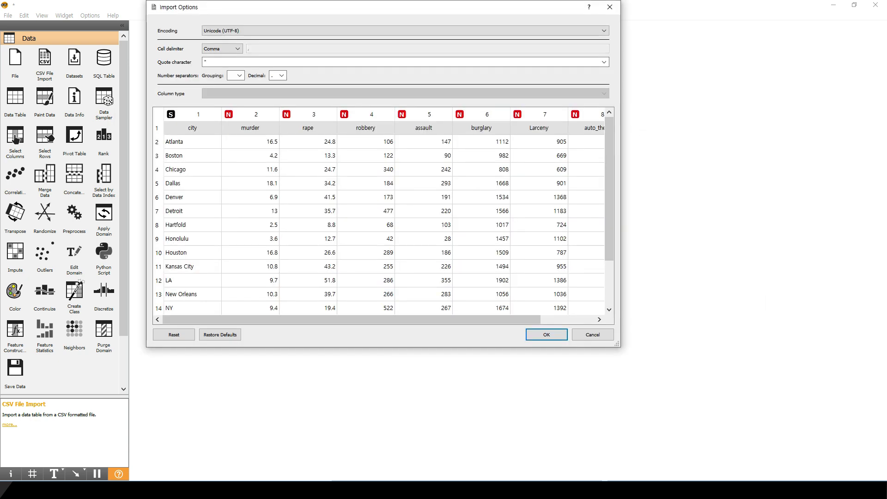
Check the import column types of city, murder, rape, robbery, assault and burglary.
left_click(198, 114)
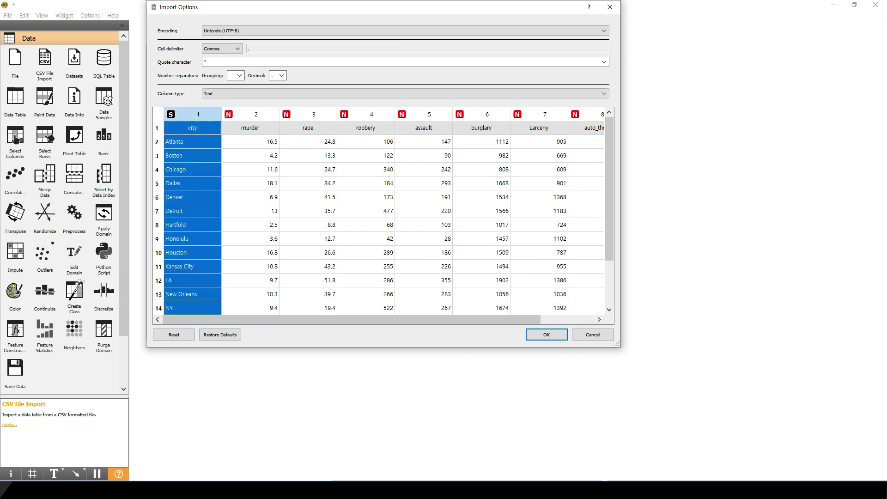
left_click(256, 114)
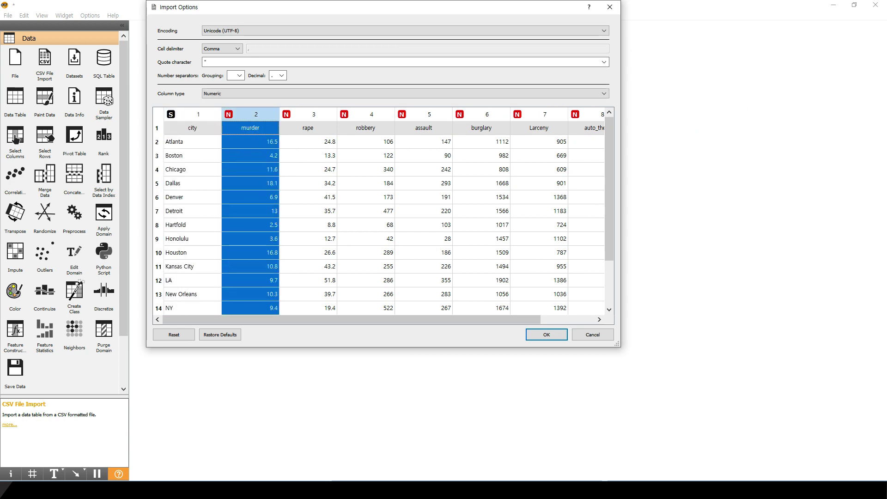
left_click(198, 114)
left_click(256, 114)
left_click(314, 114)
left_click(372, 114)
left_click(429, 115)
left_click(487, 114)
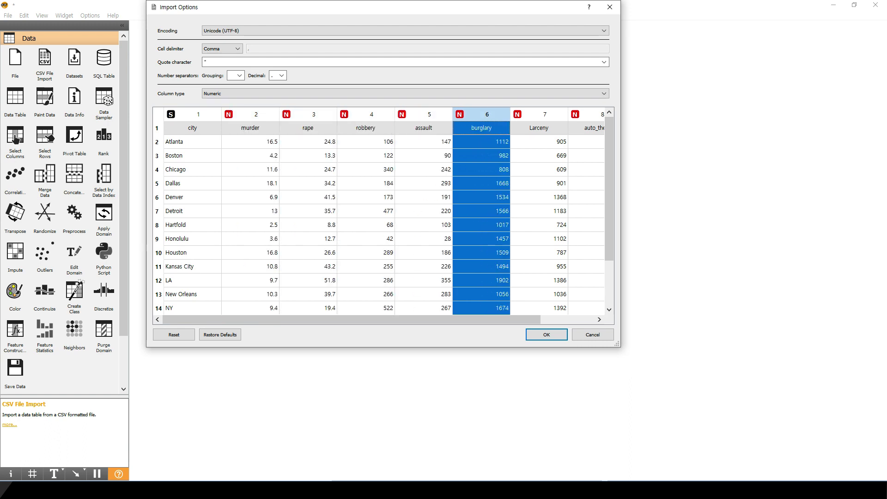
Try the Auto column type for the burglary column and restore it to Numeric.
left_click(402, 94)
key("Return")
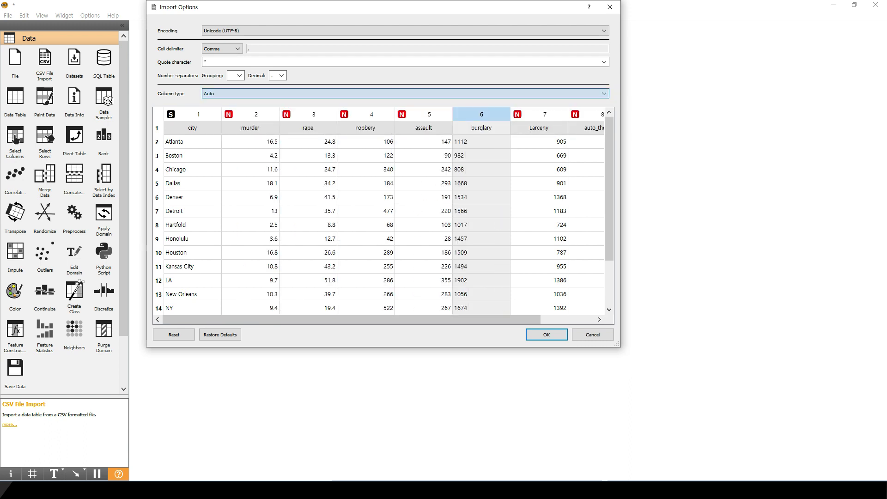
left_click(402, 93)
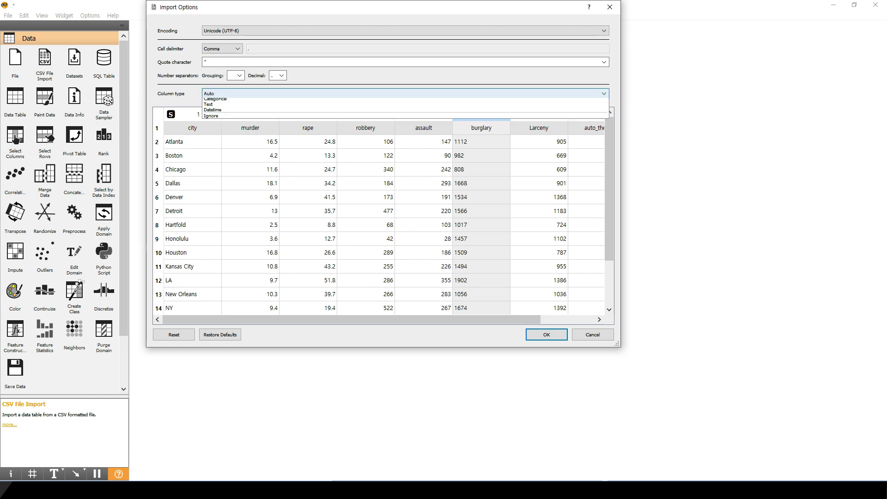
key("Up")
key("Return")
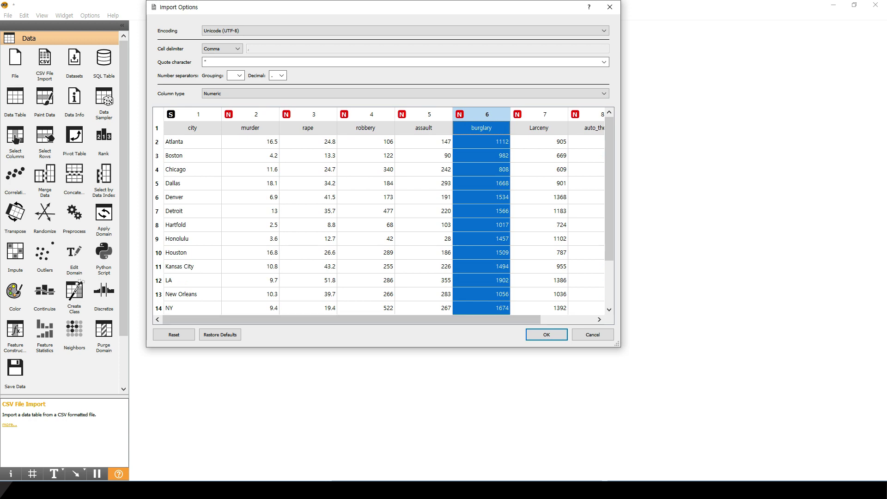
Check the city column's type, accept the import options and close the CSV File Import window.
left_click(198, 114)
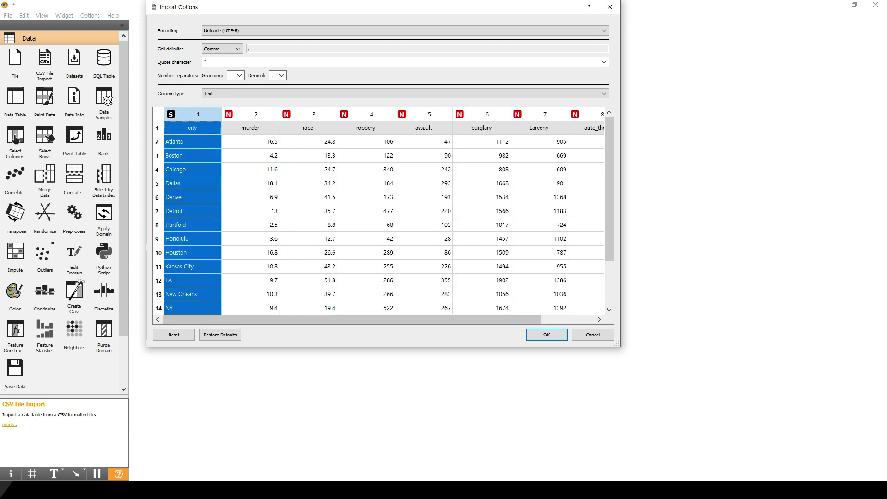
left_click(546, 334)
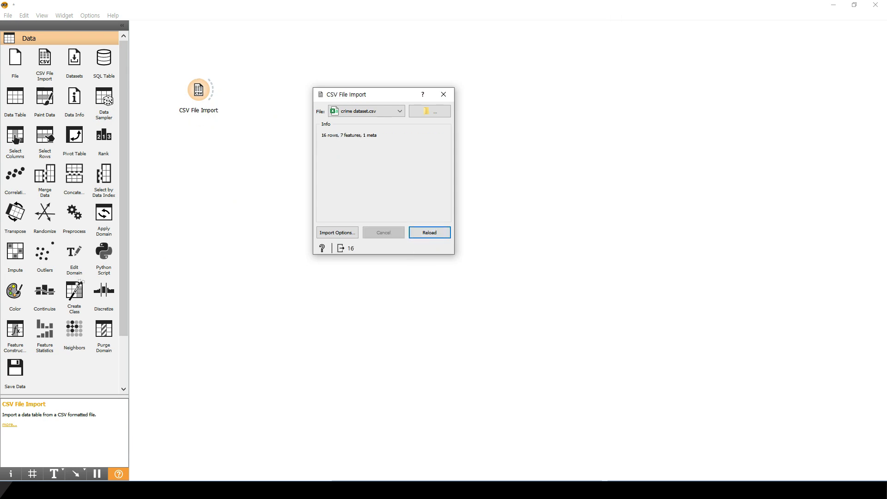
left_click(443, 94)
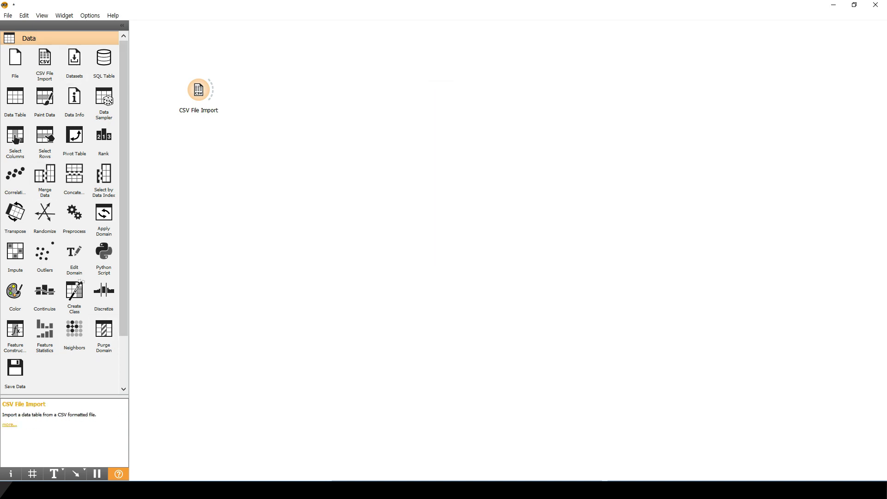
Add a Hierarchical Clustering widget from the Unsupervised category, leaving room for another widget after CSV File Import.
scroll(74, 157, "down", 2)
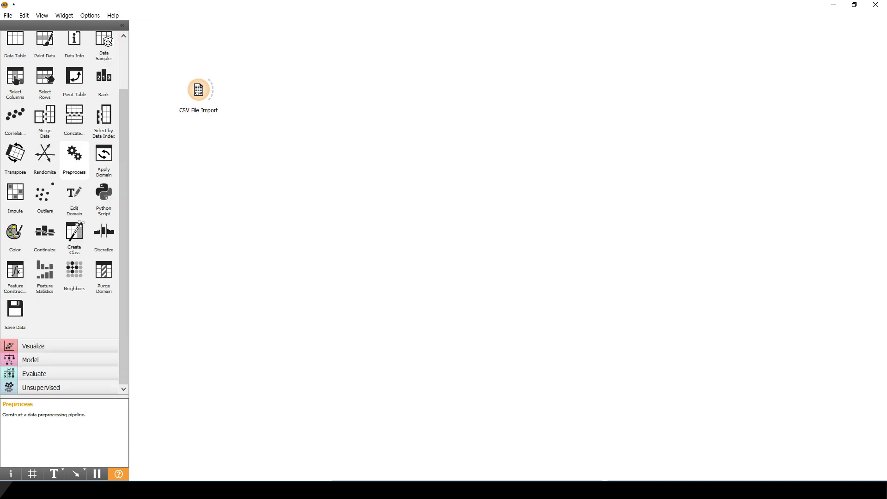
left_click(41, 388)
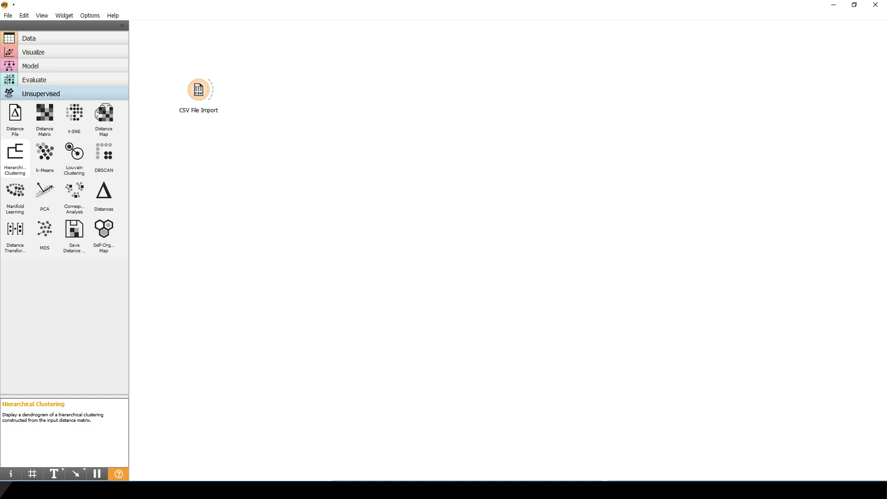
left_click(15, 157)
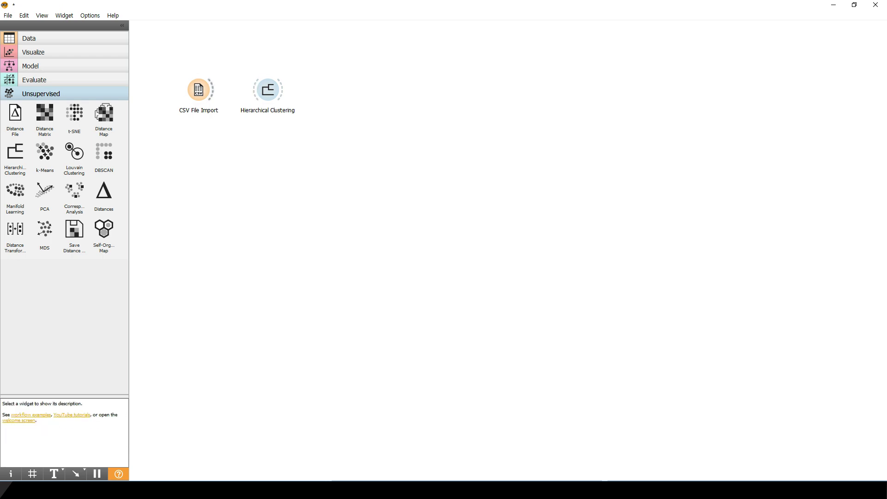
left_click_drag(269, 90, 348, 89)
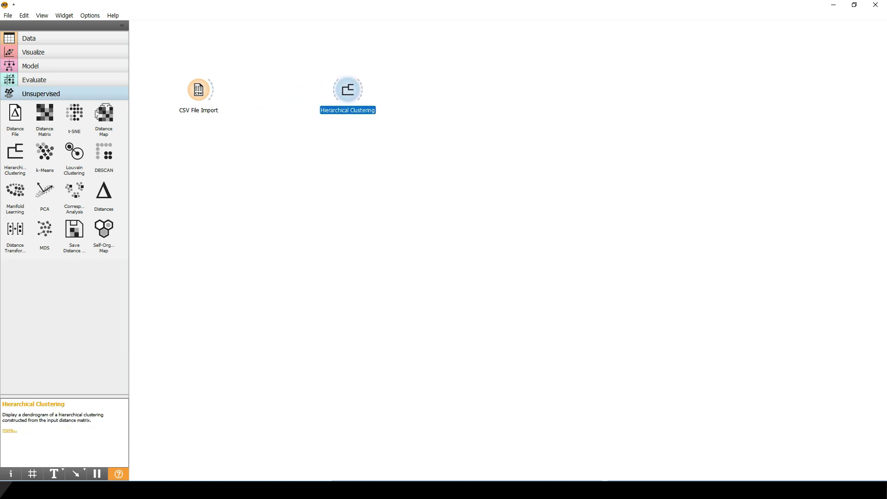
Place a Distances widget between CSV File Import and Hierarchical Clustering, and connect the CSV File Import output to it.
left_click(104, 194)
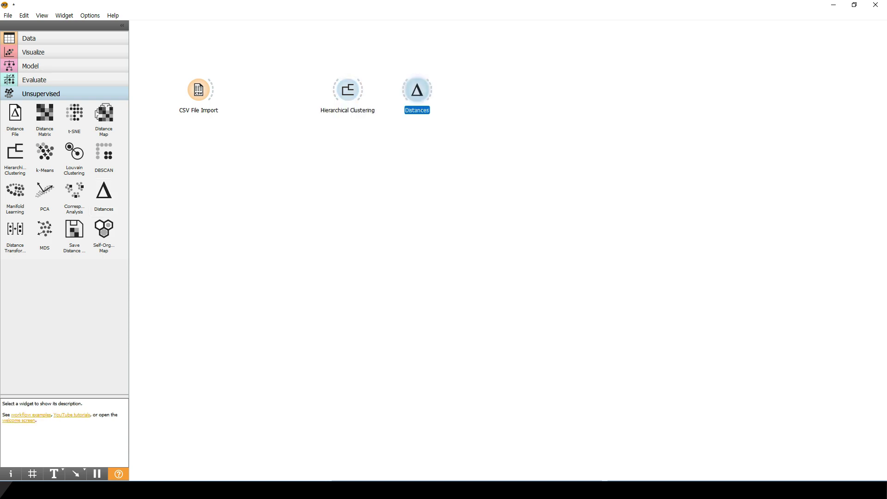
mouse_move(403, 89)
left_mouse_down()
mouse_move(263, 90)
mouse_move(403, 90)
left_mouse_up()
left_click_drag(417, 89, 276, 90)
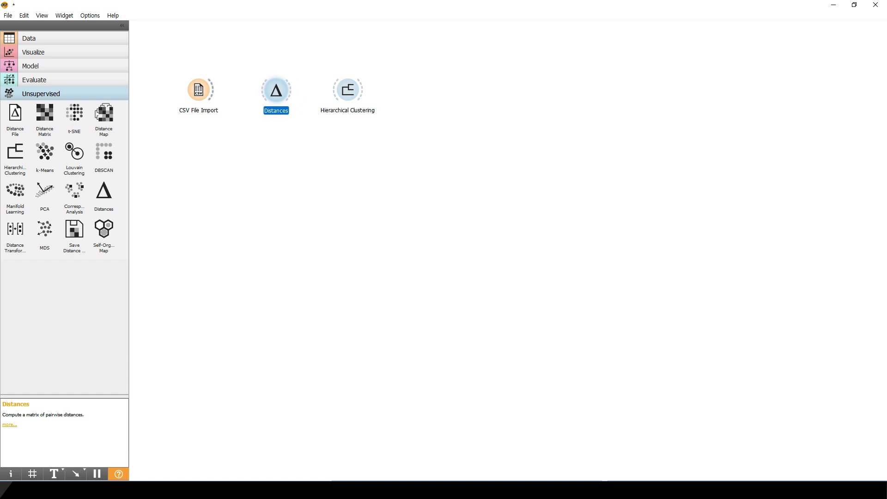
left_click_drag(213, 89, 264, 90)
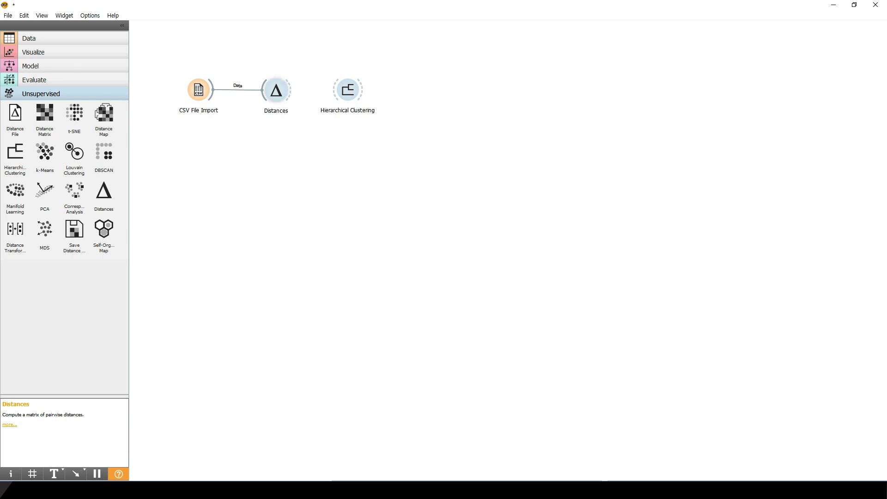
Review the distance metrics offered by the Distances widget, keep Euclidean and close its settings.
double_click(276, 90)
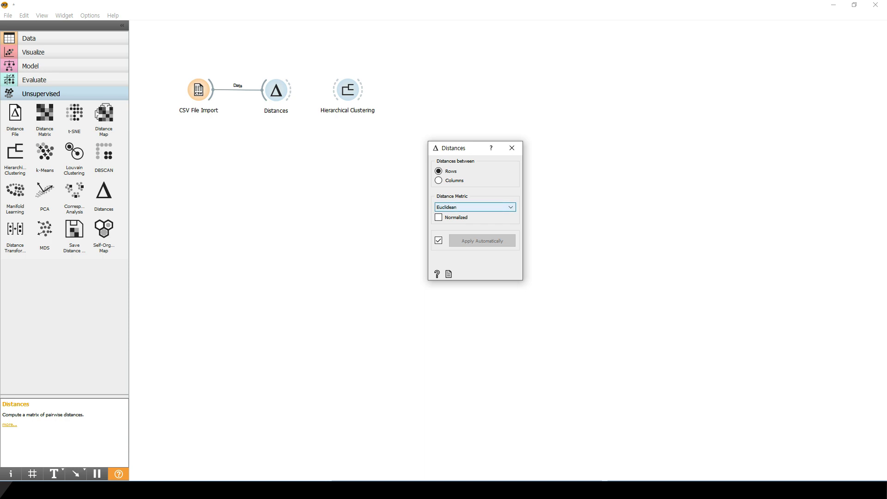
left_click(475, 207)
scroll(470, 239, "down", 1)
scroll(471, 239, "up", 1)
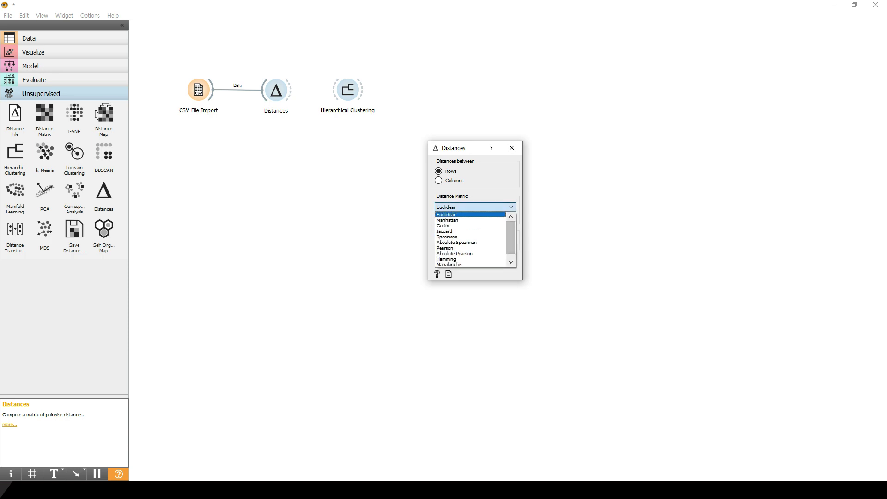
key("Escape")
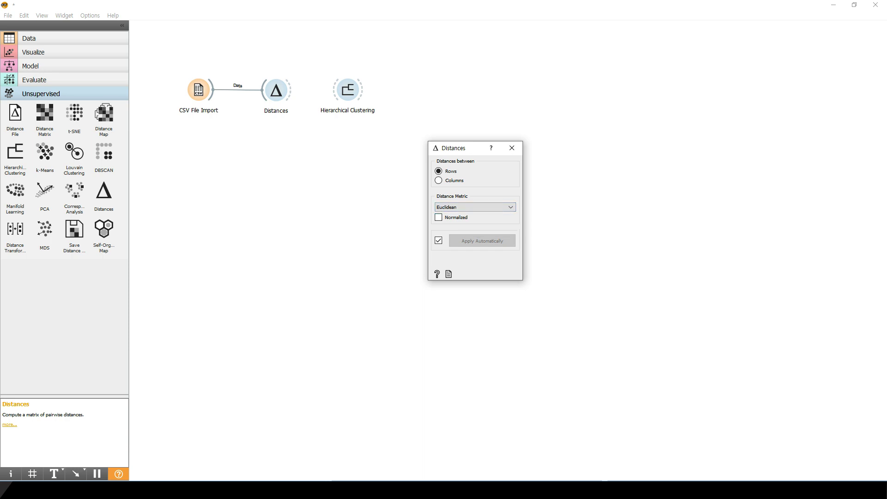
left_click(512, 147)
Connect Distances to Hierarchical Clustering and open the clustering widget to examine its dendrogram.
left_click_drag(291, 90, 349, 91)
key("Escape")
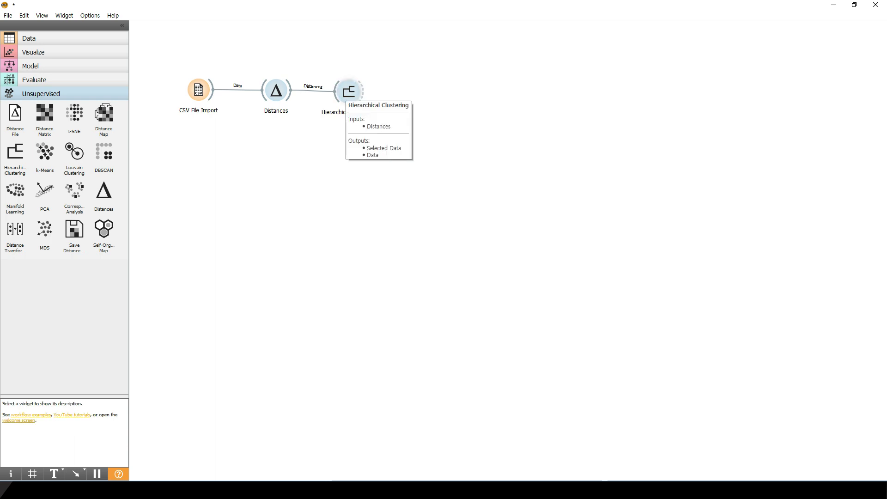
double_click(349, 91)
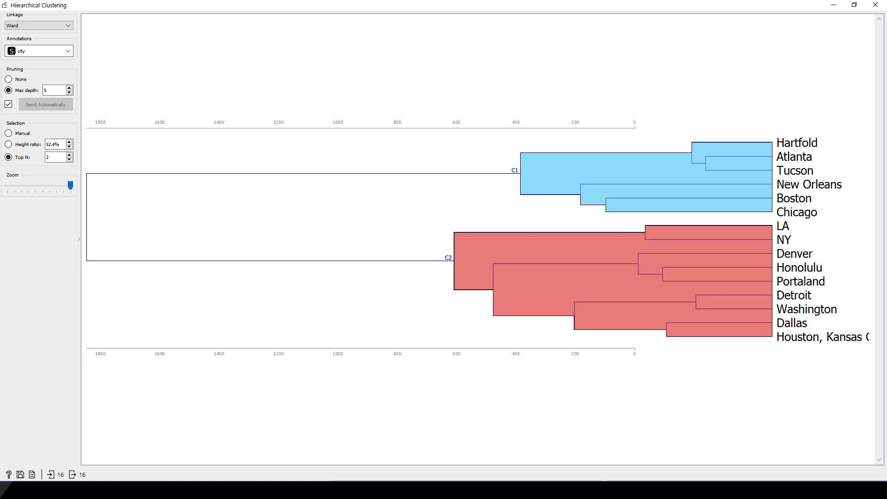
mouse_move(94, 185)
left_mouse_down()
mouse_move(522, 181)
mouse_move(358, 142)
mouse_move(93, 154)
mouse_move(174, 209)
left_mouse_up()
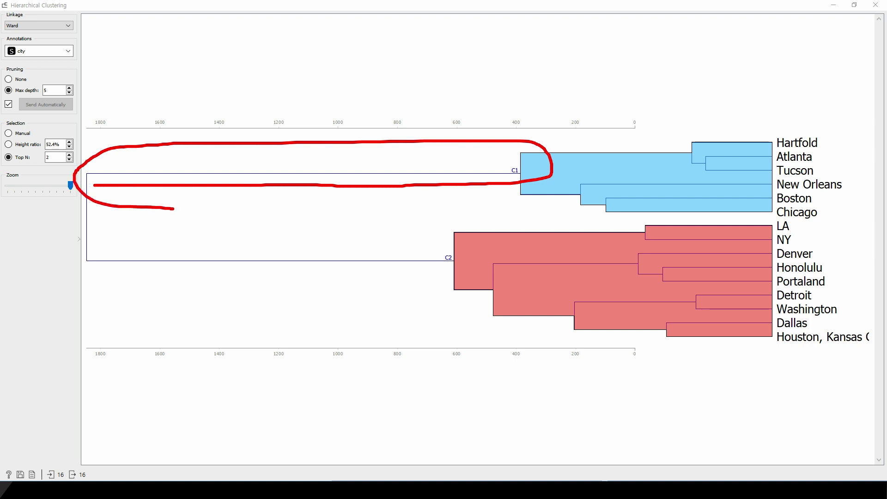
key("Escape")
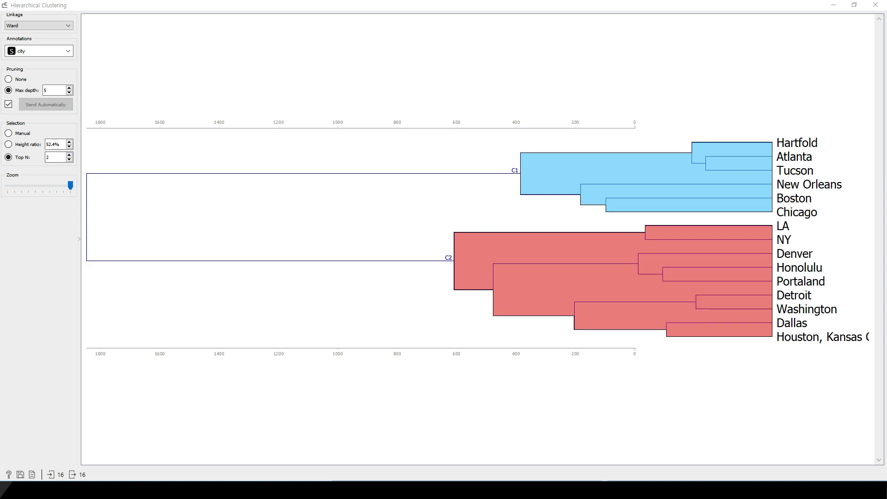
Try larger Top N selections on the dendrogram, up to 8 clusters, and return it to 2.
key("Up")
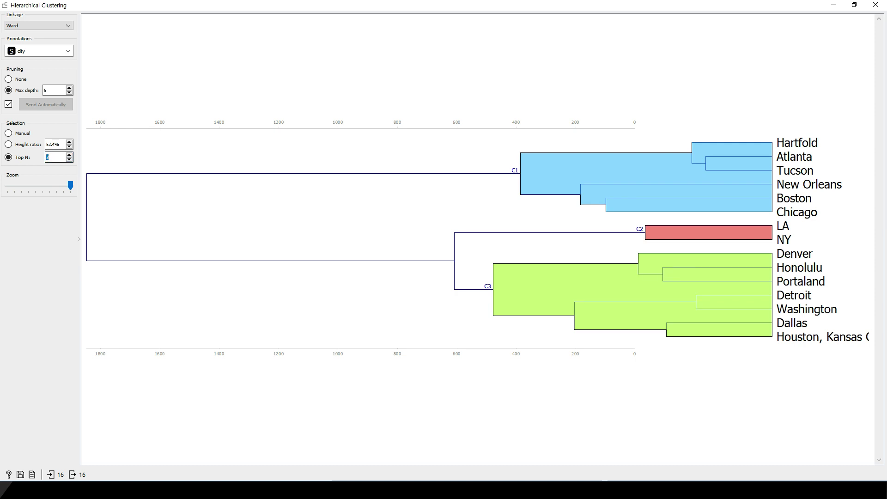
key("Up")
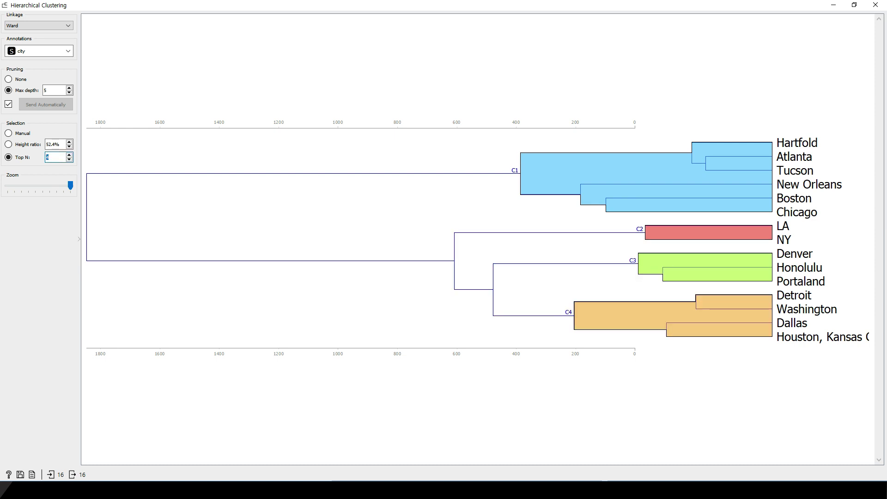
key("Up")
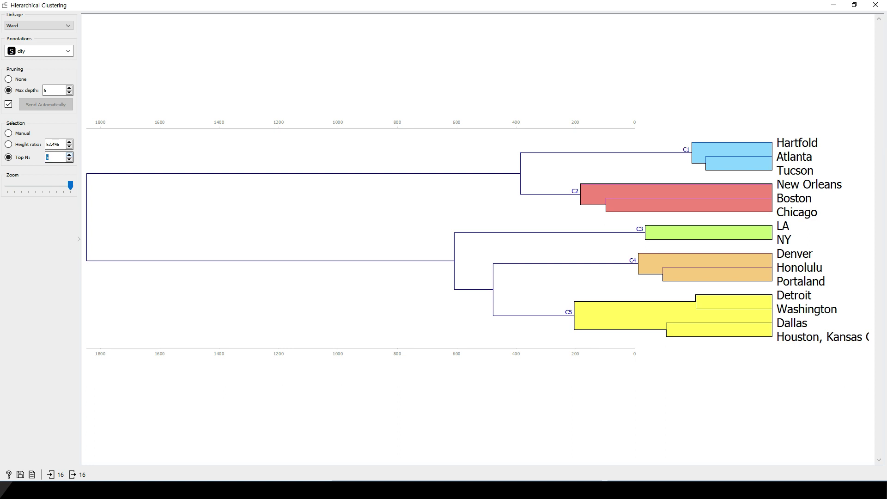
key("Up")
key("Up")
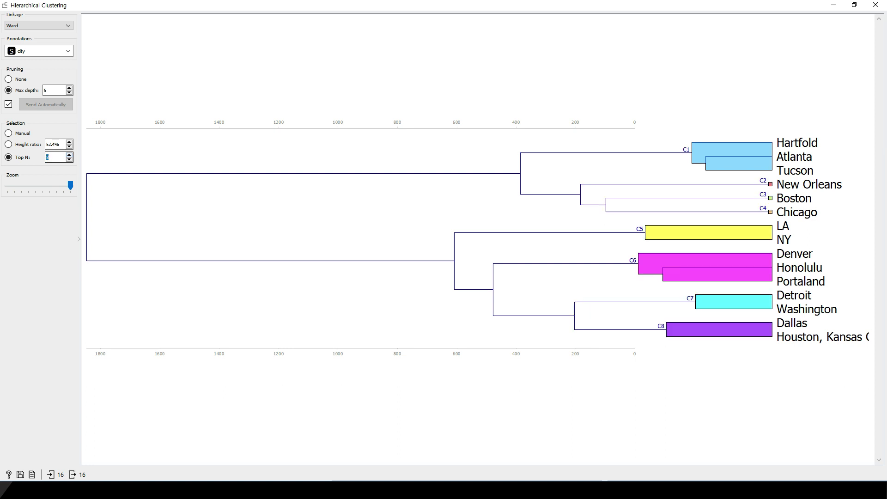
key("Down")
key("Down")
key("Down")
key("Down")
key("Down")
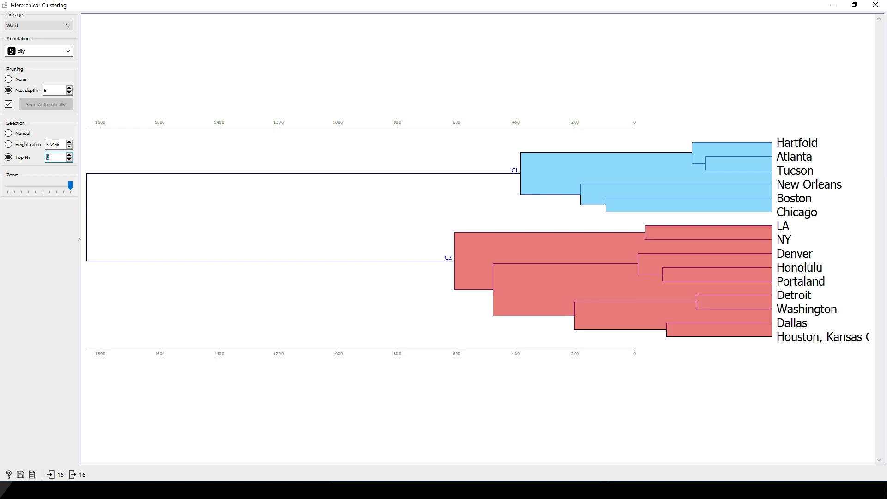
Review the available linkage methods, keep Ward and close the Hierarchical Clustering window.
left_click(38, 26)
key("Down")
key("Down")
key("Down")
key("Down")
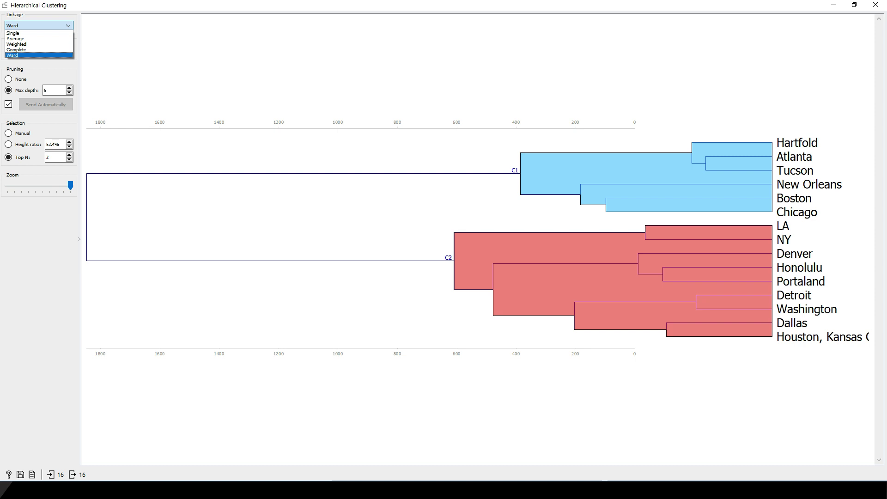
key("Return")
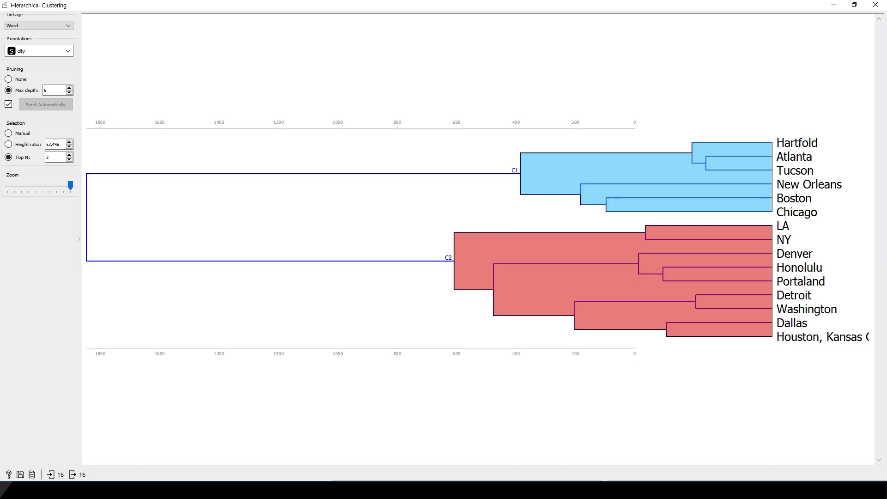
left_click(875, 5)
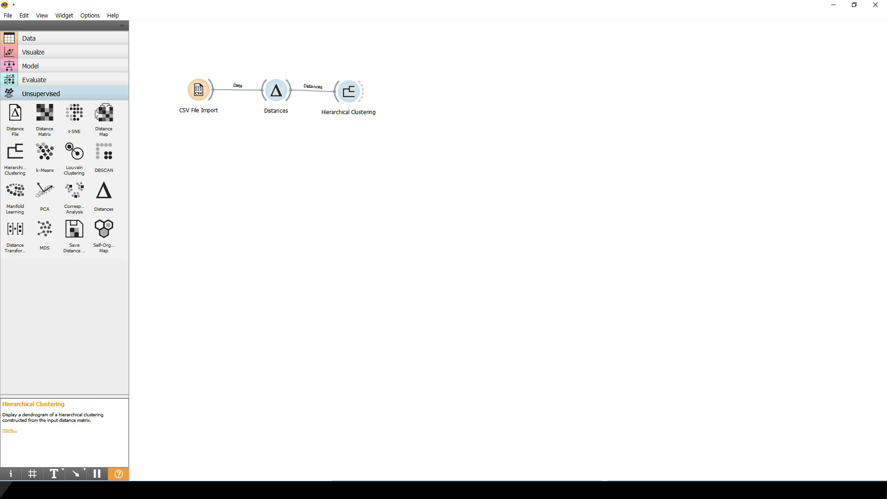
Add a Scatter Plot widget from the Visualize category, connect Hierarchical Clustering to it and open the plot.
left_click(64, 39)
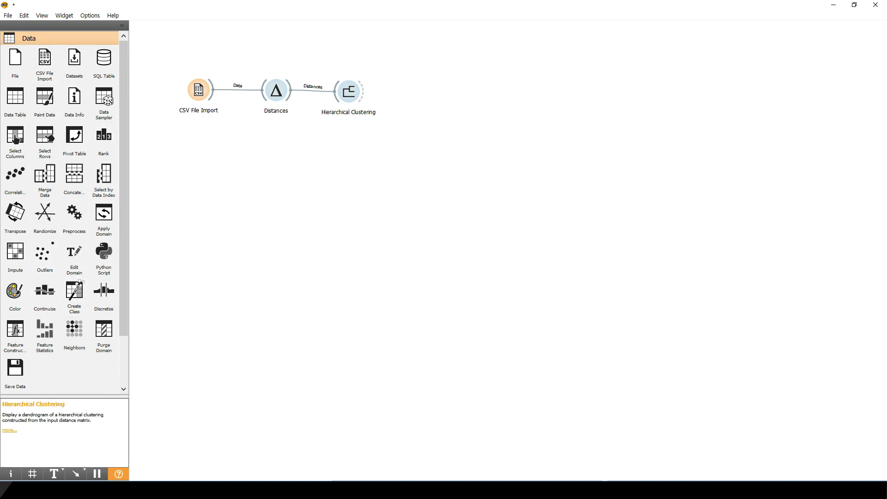
scroll(60, 208, "down", 3)
left_click(46, 346)
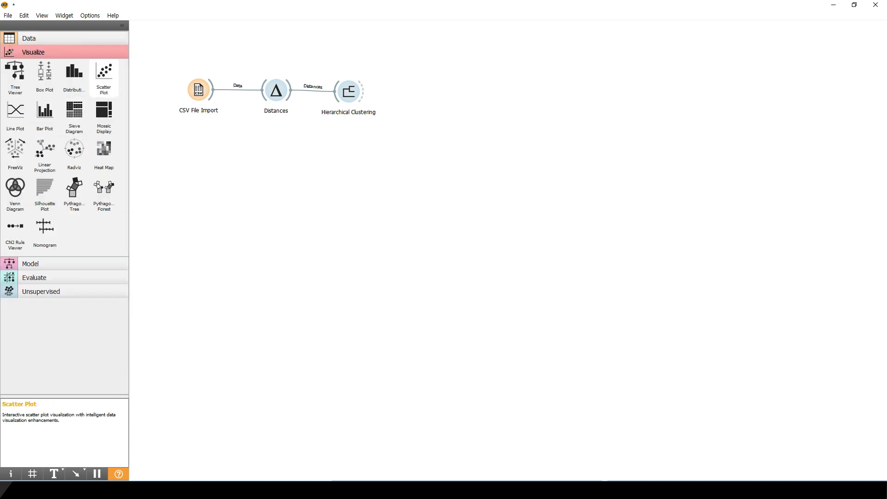
left_click(104, 77)
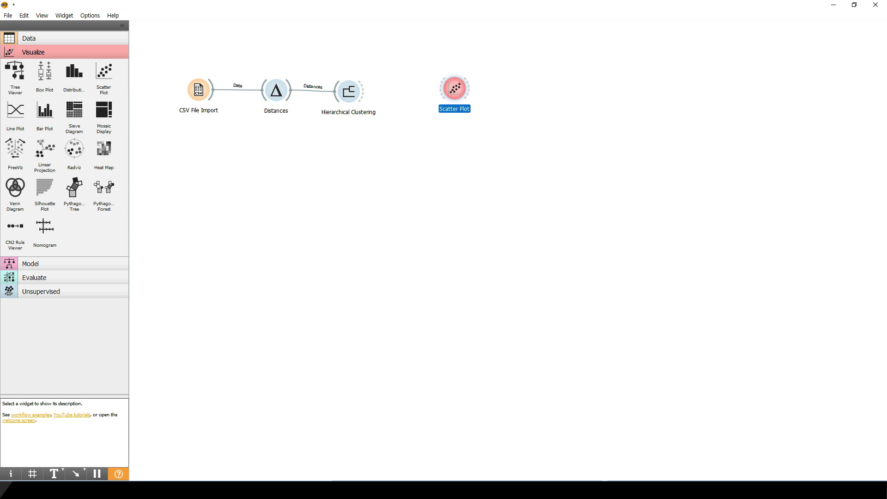
left_click_drag(364, 91, 470, 88)
left_click(484, 89)
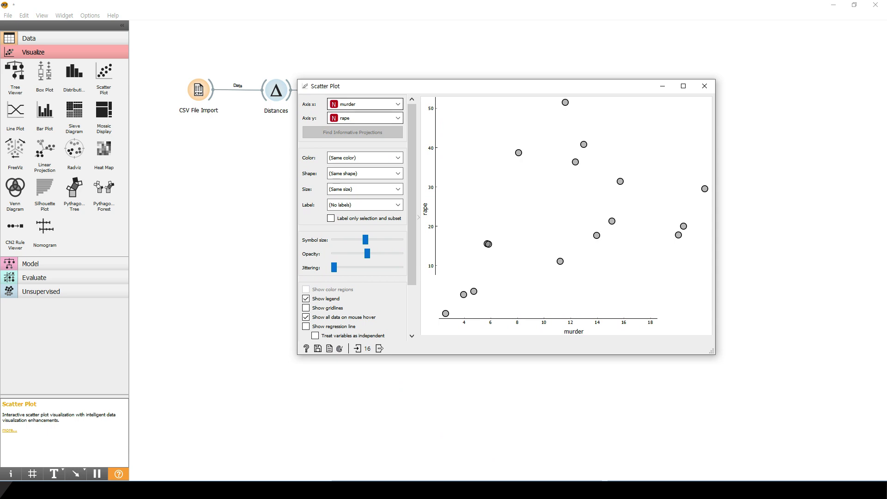
Cycle the scatter plot's y axis through the crime variables, including murder and assault, and return it to rape.
key("Tab")
key("Up")
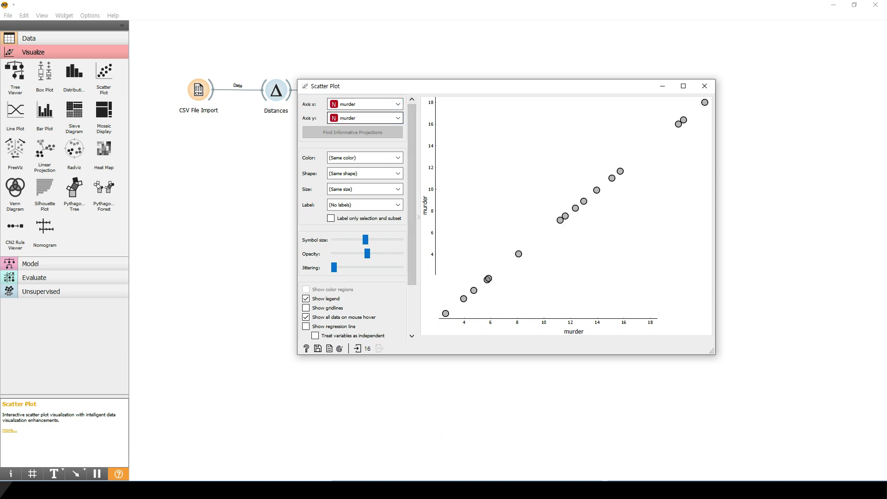
key("Down")
key("Down")
key("Down")
key("Down")
key("Down")
key("Down")
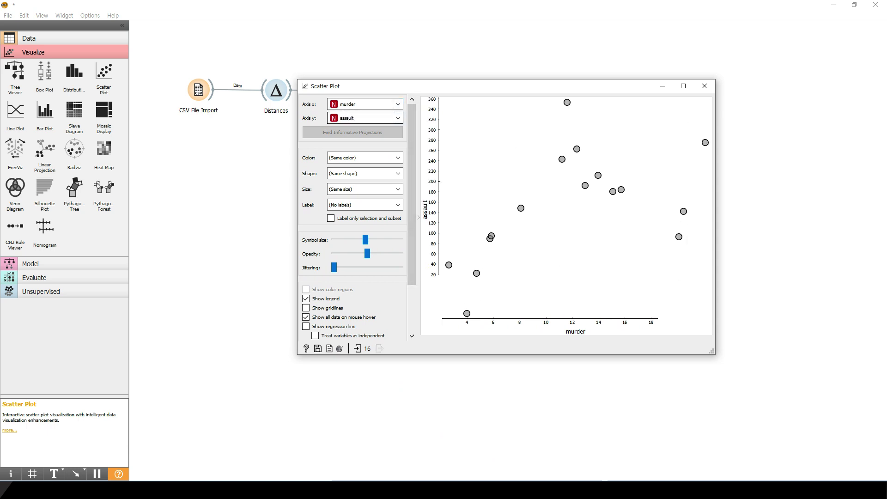
key("Up")
key("Up")
key("Up")
key("Up")
key("Up")
key("Up")
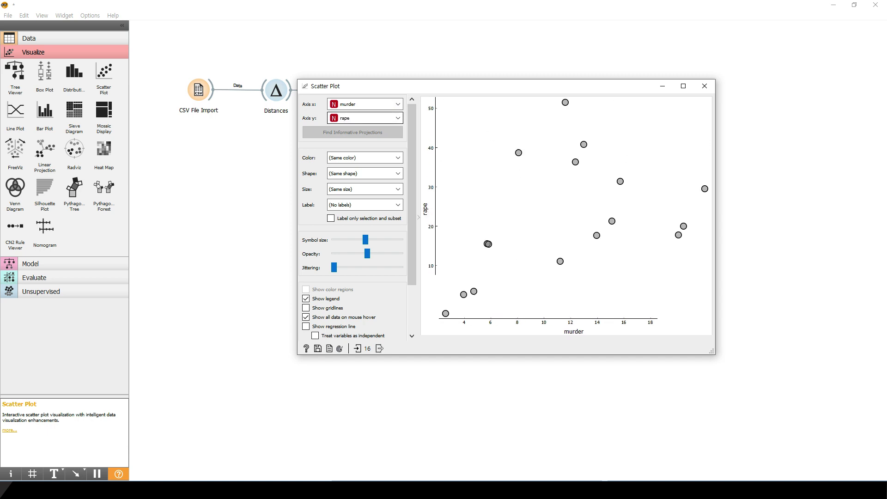
Set the scatter plot's y axis to murder and close the plot window.
scroll(353, 217, "down", 3)
scroll(354, 217, "up", 3)
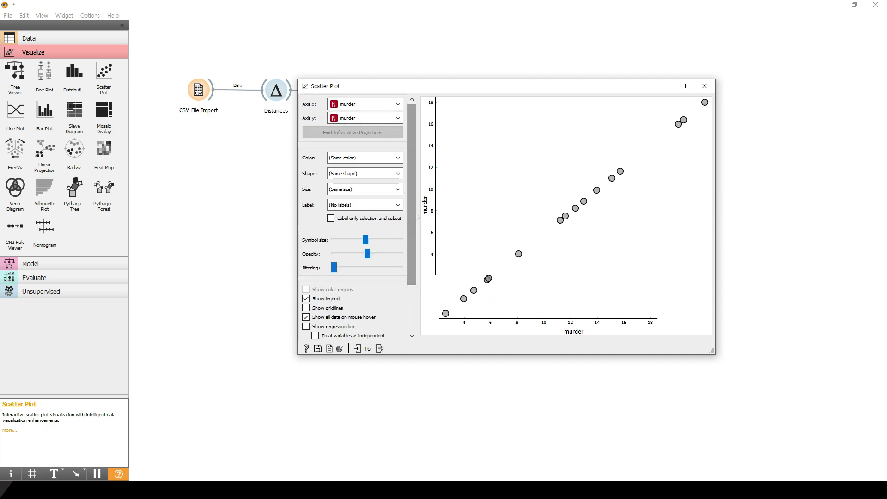
left_click(705, 86)
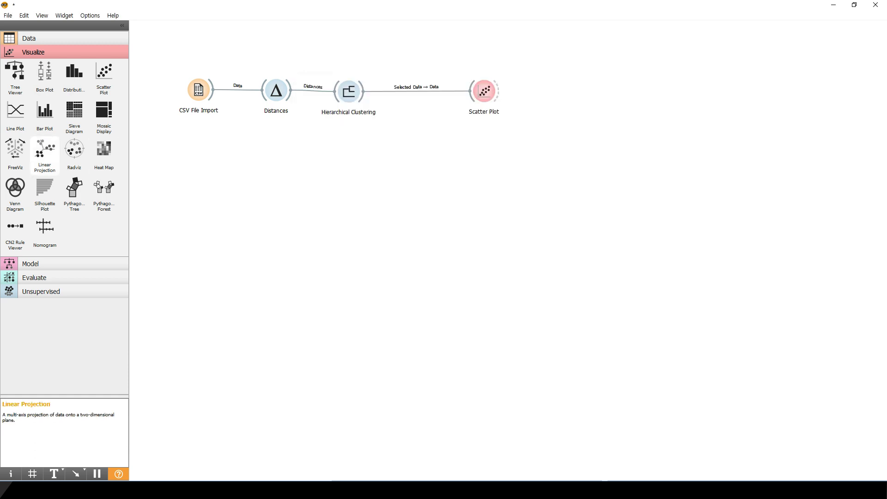
Add a Select Rows widget fed by Hierarchical Clustering and remove all of its conditions.
left_click(69, 38)
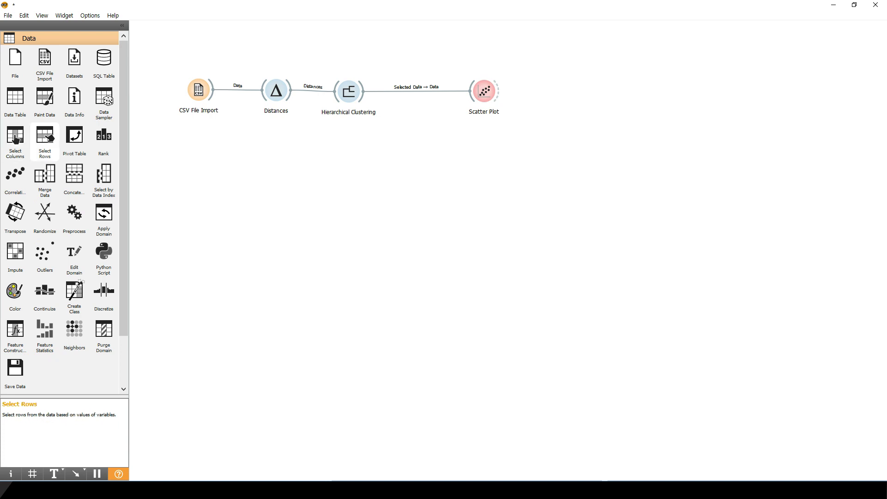
left_click(44, 141)
left_click_drag(554, 91, 417, 139)
left_click_drag(364, 91, 413, 138)
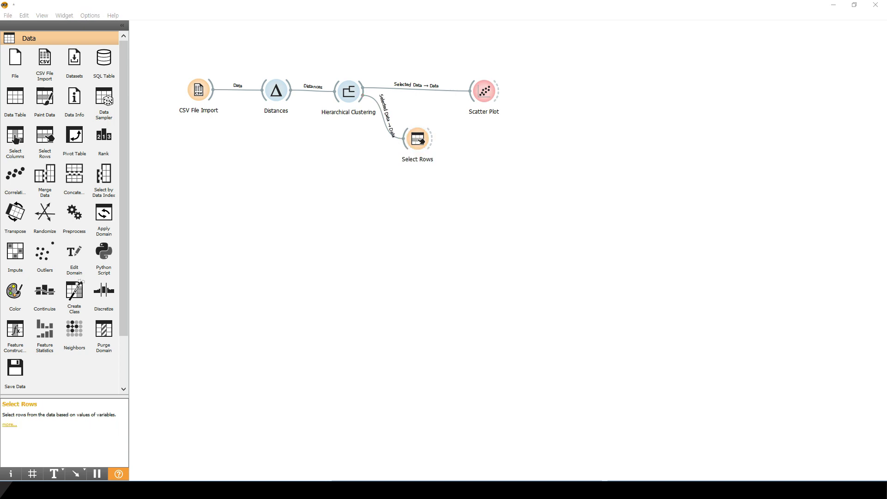
key("Return")
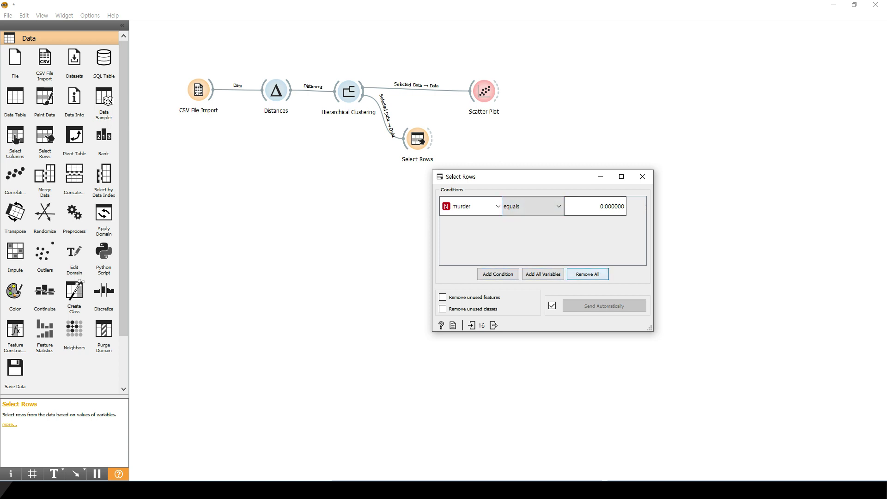
left_click(587, 274)
left_click(643, 176)
Connect Select Rows to Scatter Plot and set the plot's x axis to burglary.
left_click_drag(433, 139, 476, 91)
double_click(483, 91)
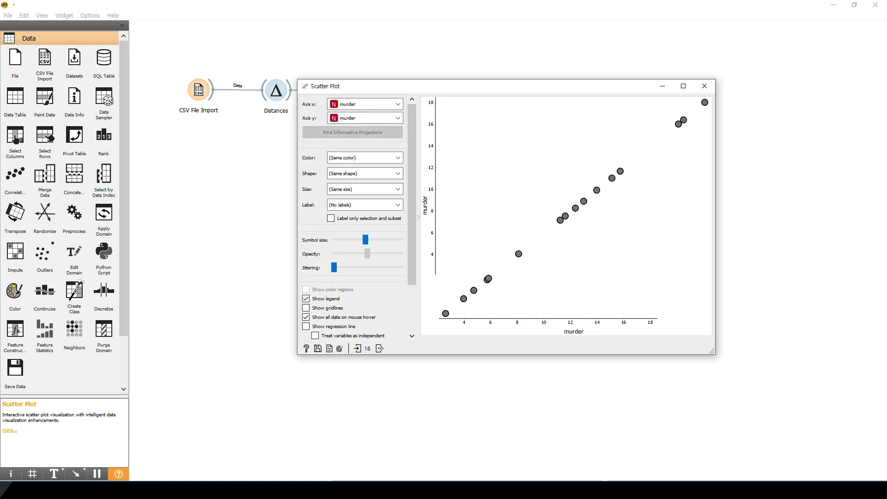
scroll(365, 104, "down", 1)
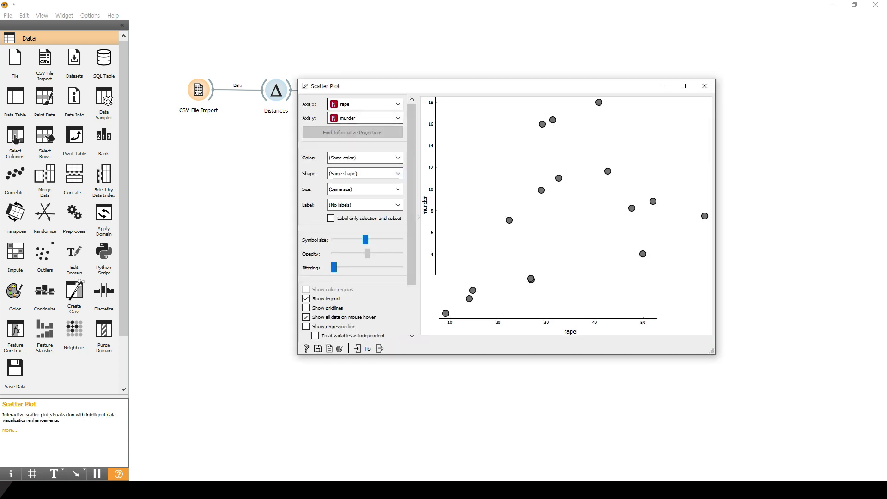
scroll(365, 104, "down", 4)
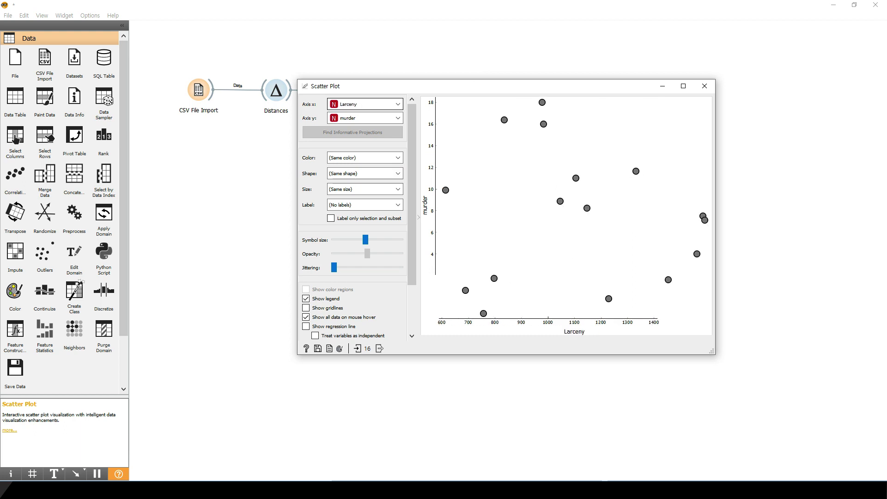
scroll(365, 104, "down", 1)
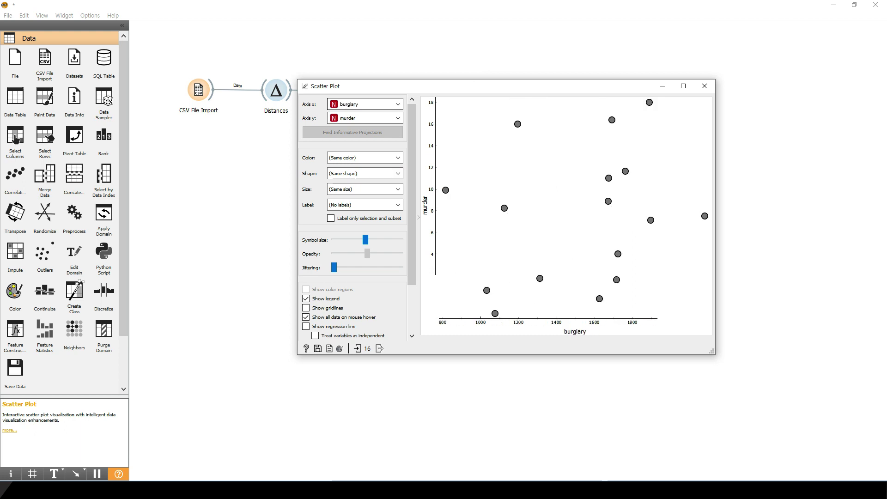
scroll(365, 104, "up", 2)
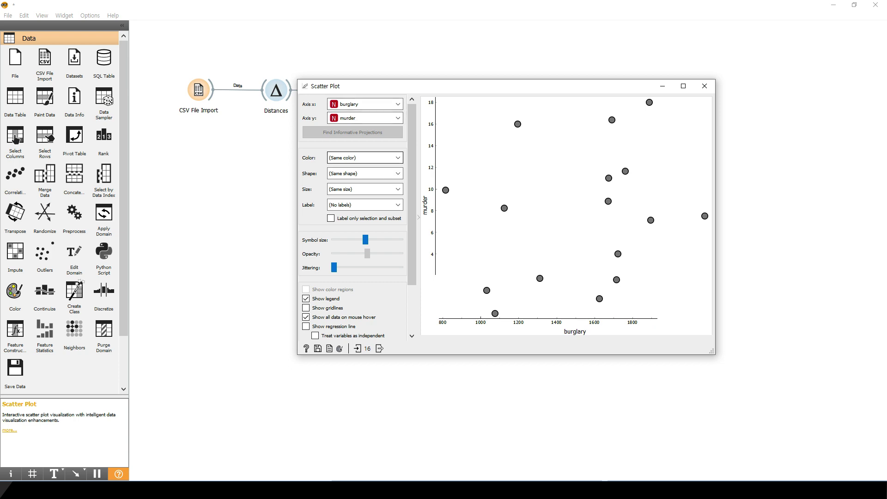
Color the scatter plot points by Cluster and label them with city.
left_click(366, 158)
key("Down")
key("Return")
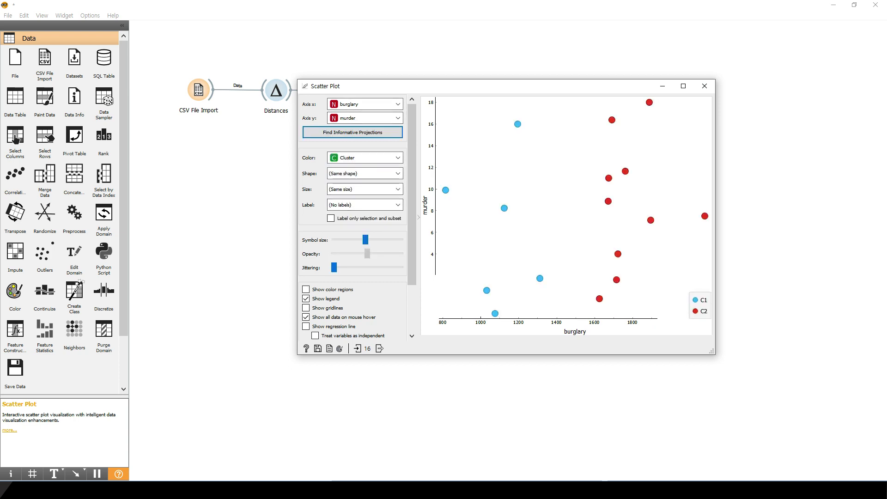
left_click(365, 173)
key("Escape")
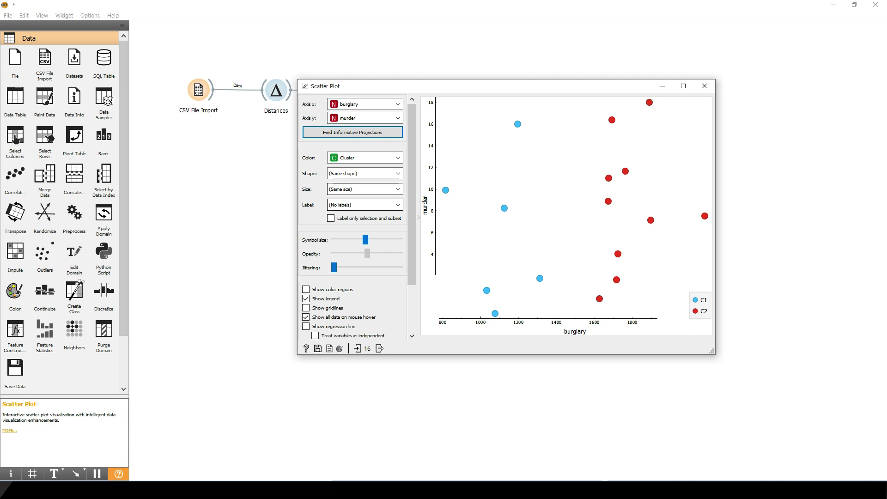
left_click(365, 205)
key("Return")
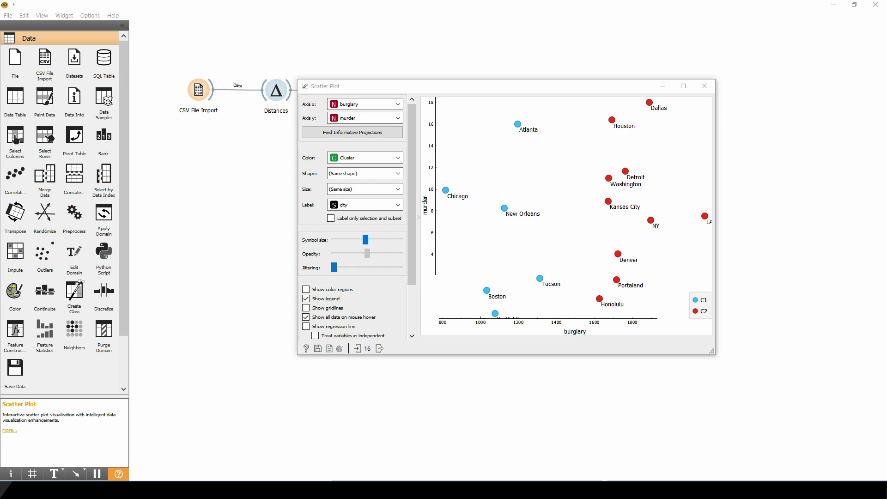
mouse_move(575, 53)
left_mouse_down()
mouse_move(566, 160)
mouse_move(584, 287)
mouse_move(558, 392)
left_mouse_up()
mouse_move(554, 202)
left_mouse_down()
mouse_move(504, 203)
mouse_move(506, 192)
mouse_move(507, 214)
left_mouse_up()
mouse_move(594, 209)
left_mouse_down()
mouse_move(635, 208)
mouse_move(636, 218)
left_mouse_up()
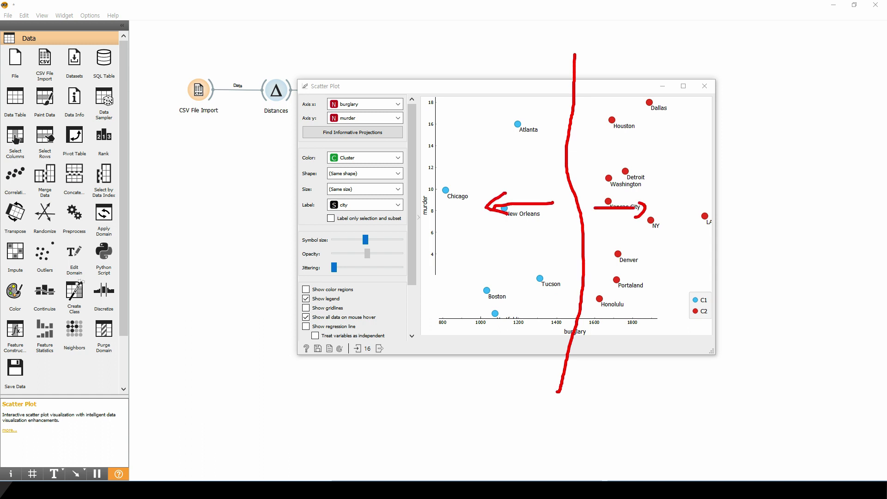
key("Escape")
Plot murder against robbery and against assault on the x axis to compare how the clusters separate.
left_click(365, 104)
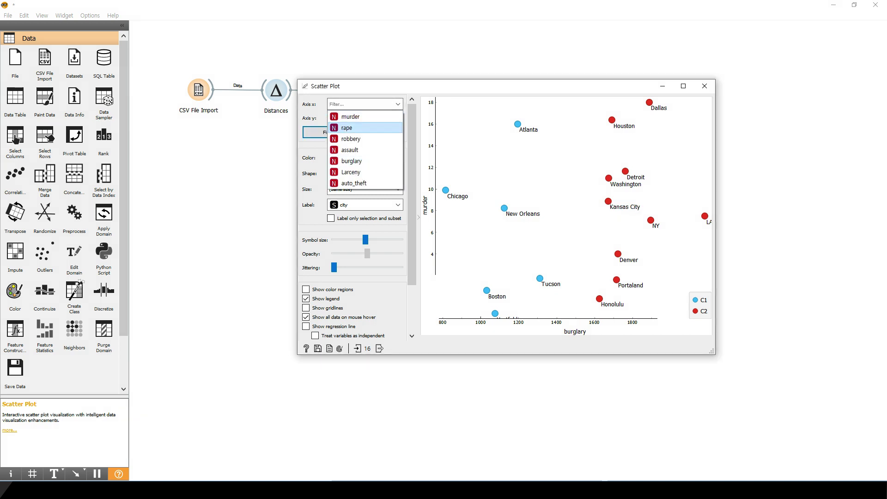
left_click(351, 139)
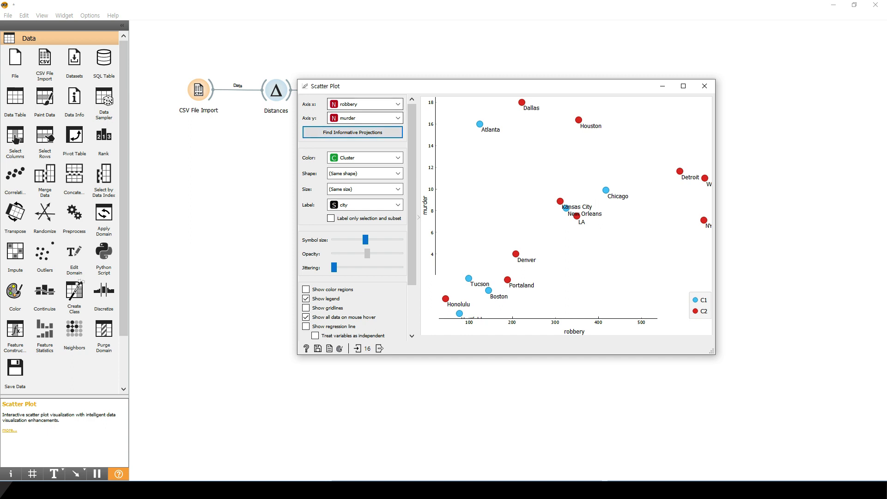
left_click(365, 104)
key("Up")
key("Down")
key("Down")
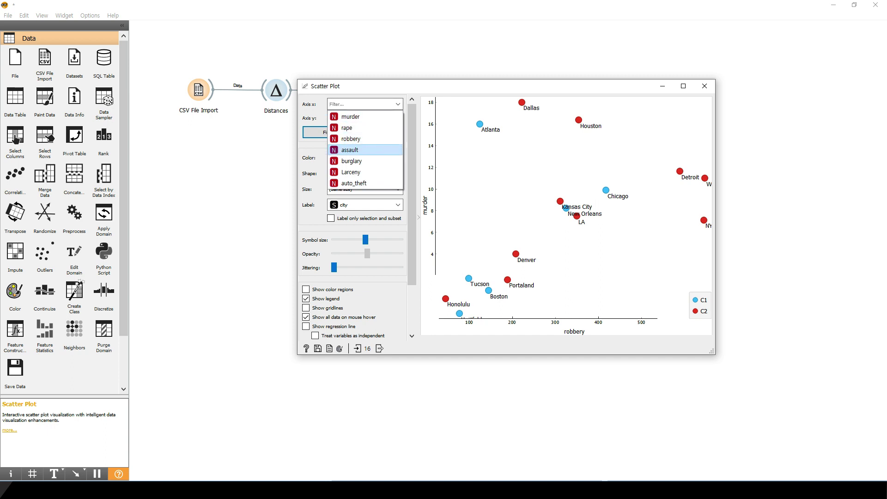
key("Return")
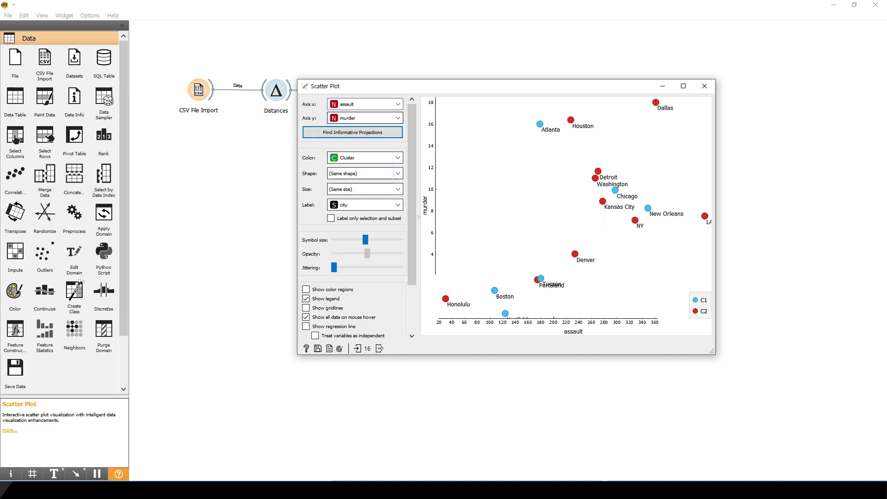
Set the scatter plot's x axis to Larceny and close the plot window.
key("alt+Down")
key("Down")
key("Down")
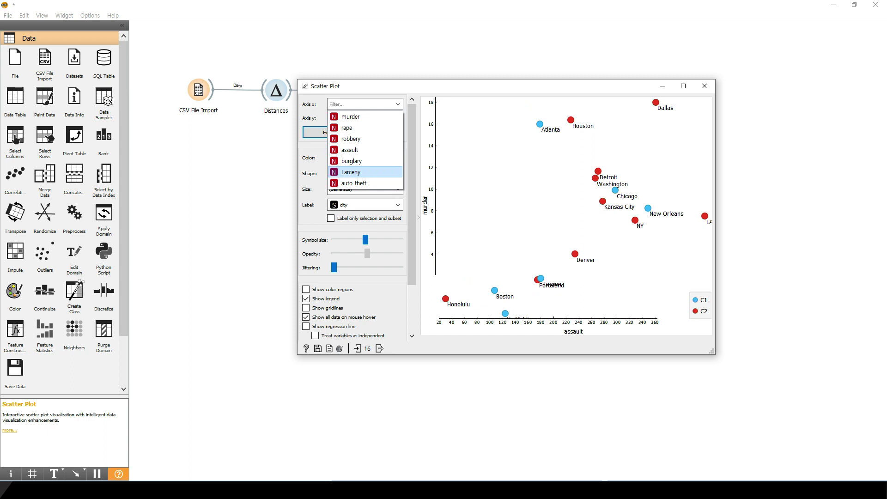
key("Return")
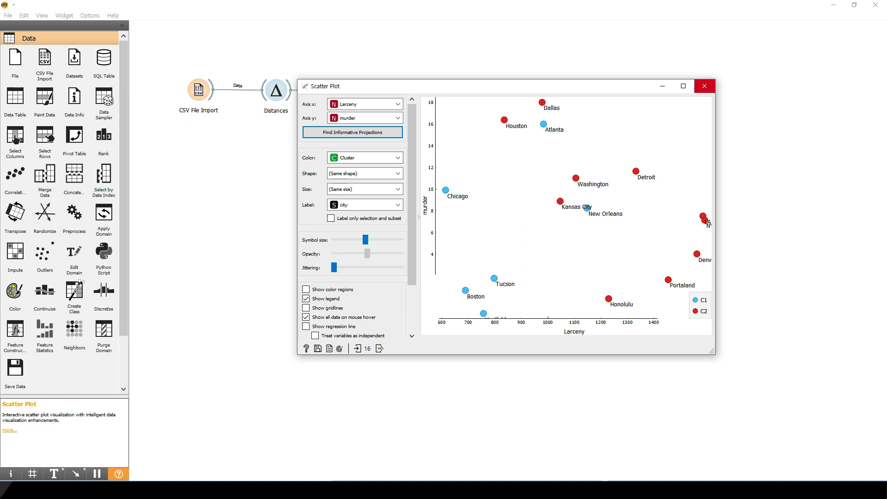
left_click(704, 86)
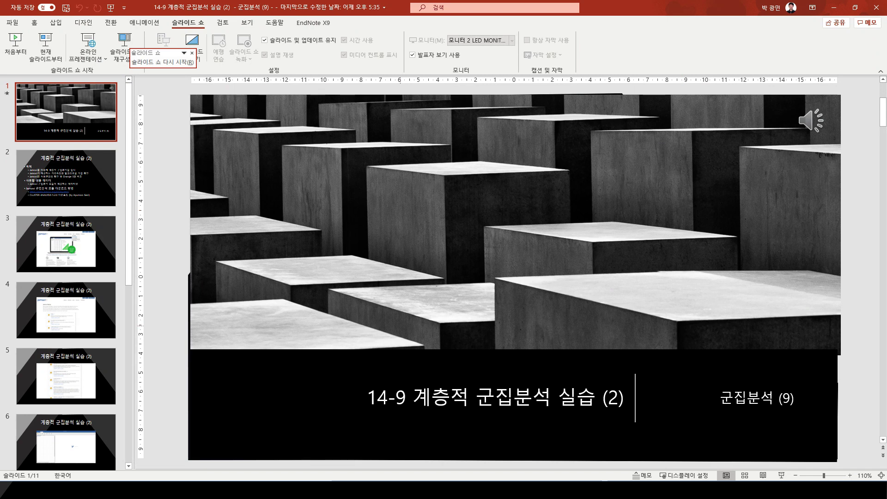
Switch to the PowerPoint presentation, start the slide show from slide 10 and go to the closing title slide.
scroll(66, 272, "down", 7)
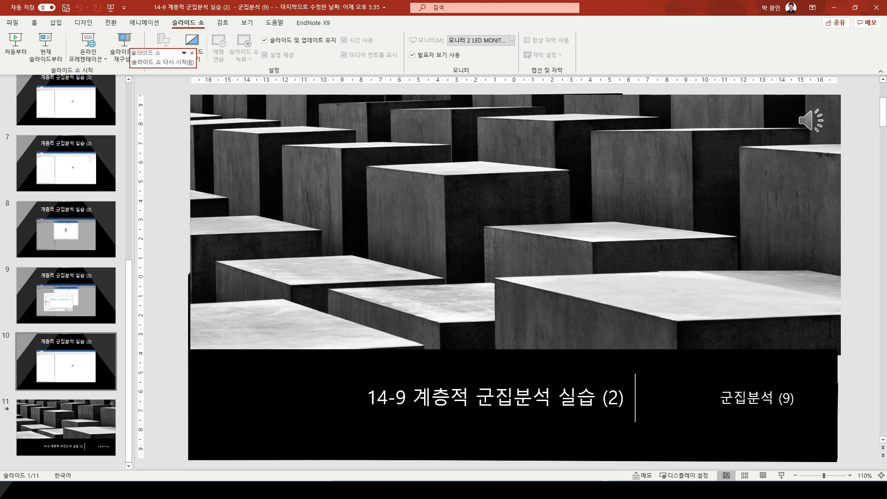
left_click(66, 361)
key("shift+F5")
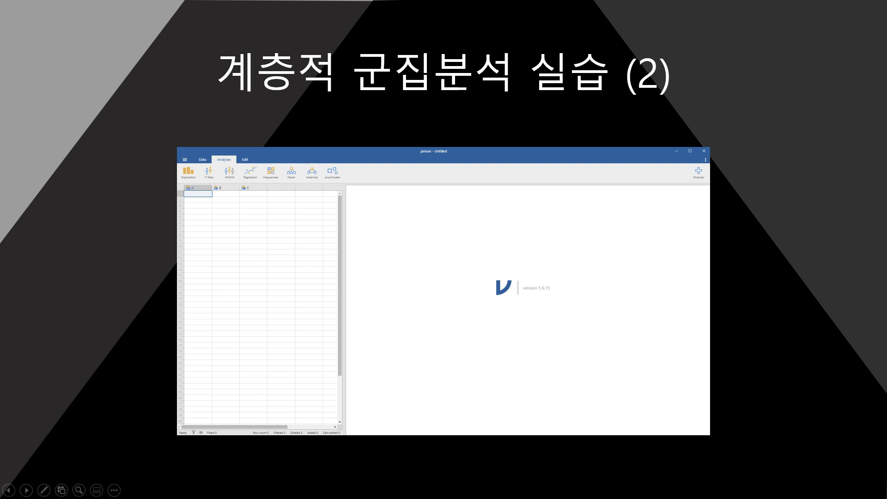
key("Left")
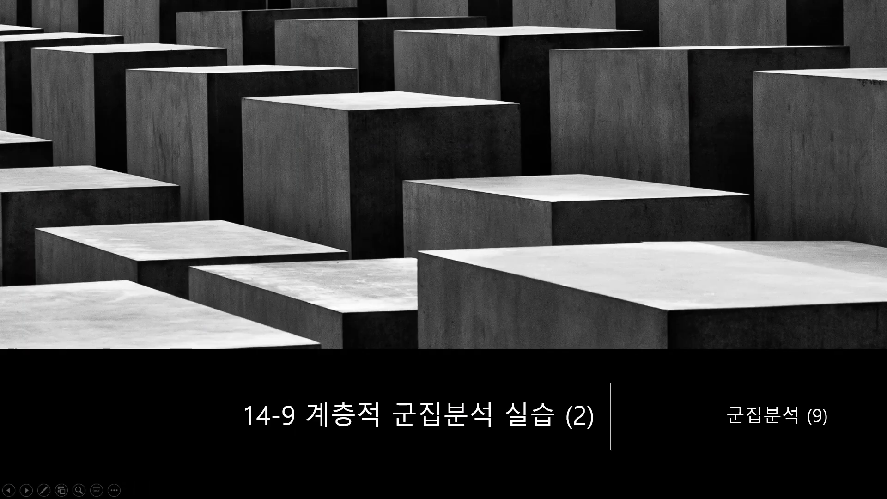